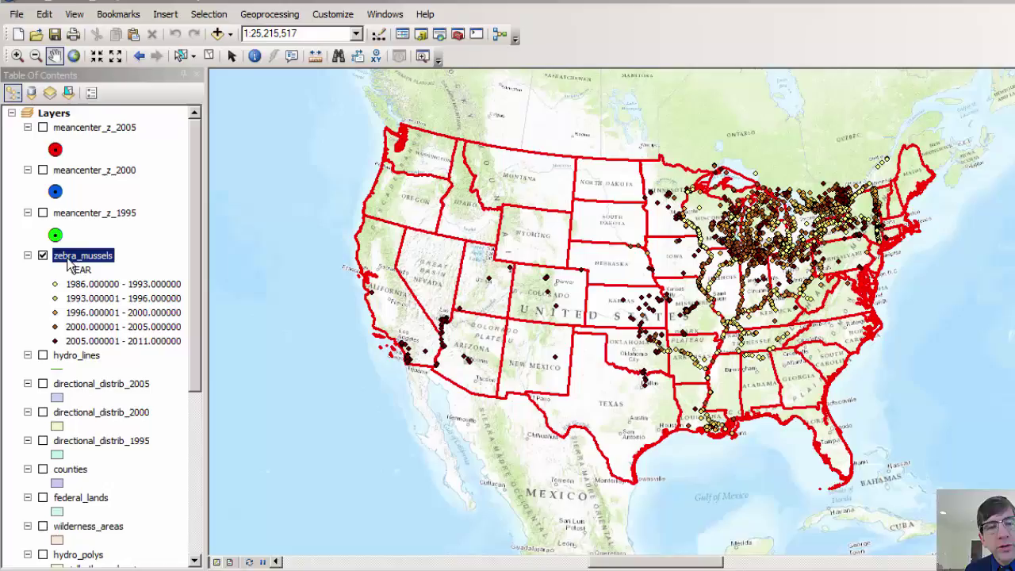
# Open the zebra_mussels attribute table and its Select By Attributes dialog.
pyautogui.rightClick(70, 263)
pyautogui.click(111, 303)
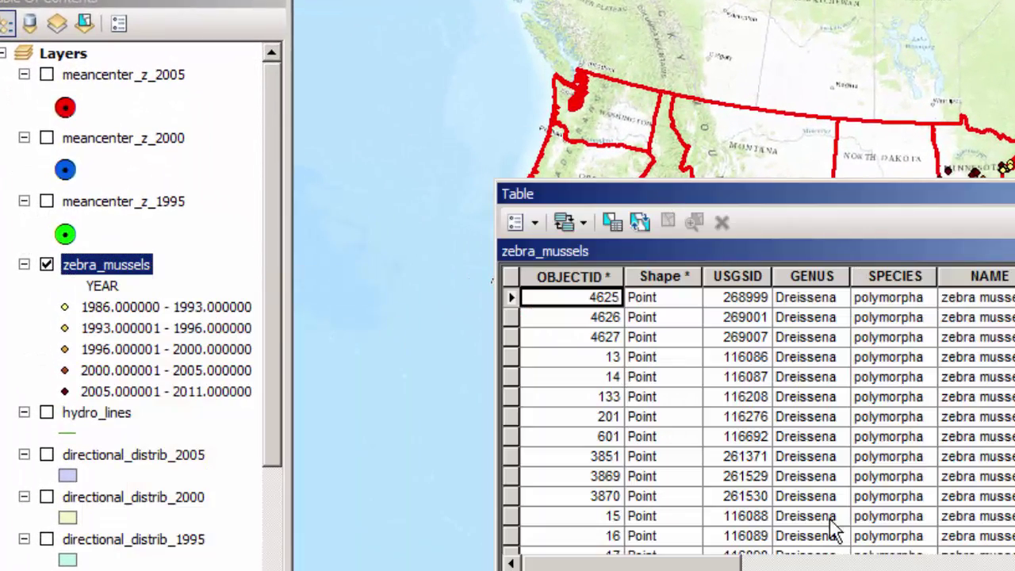
pyautogui.click(536, 223)
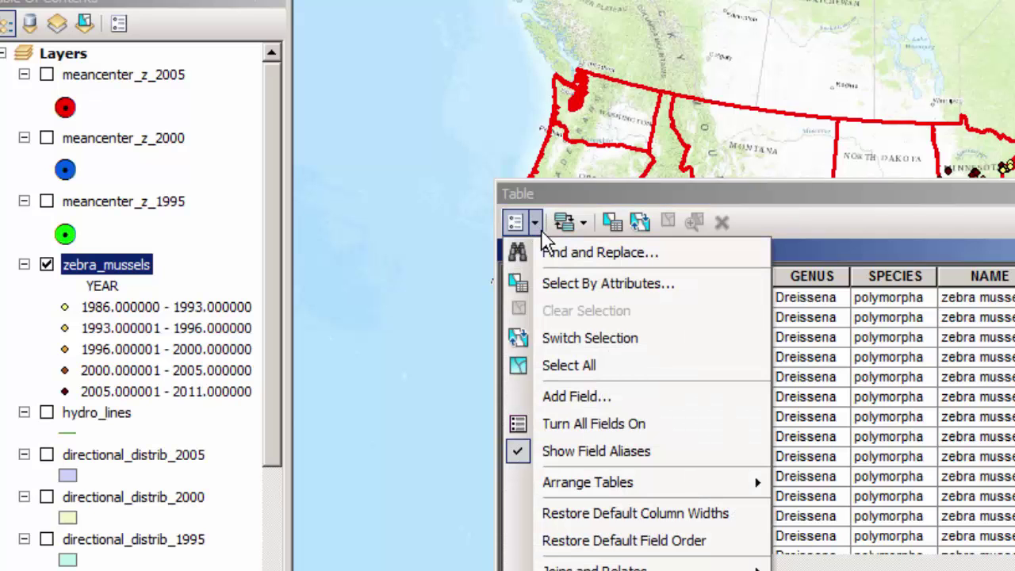
pyautogui.click(571, 284)
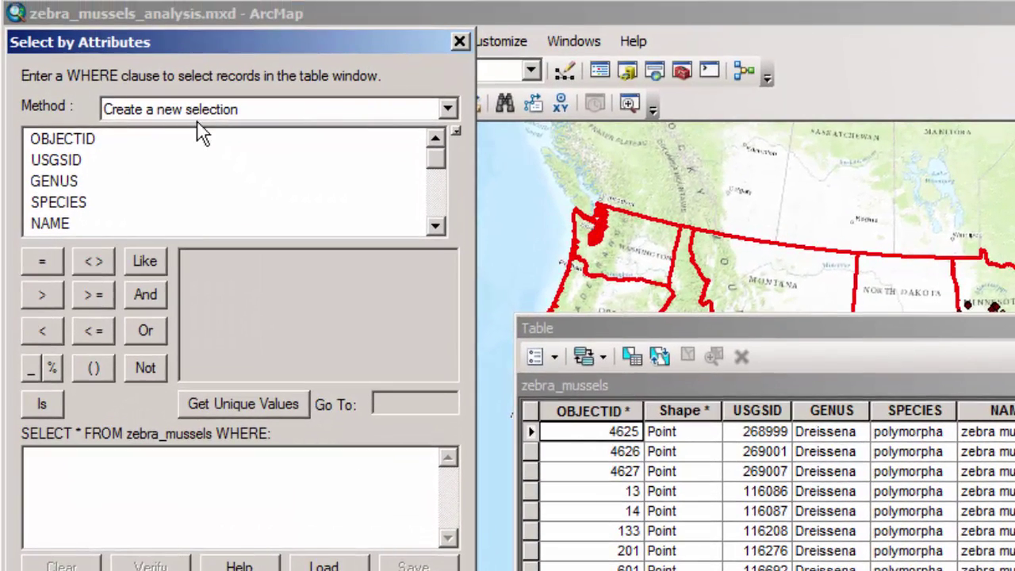
pyautogui.moveTo(436, 161); pyautogui.dragTo(436, 175)
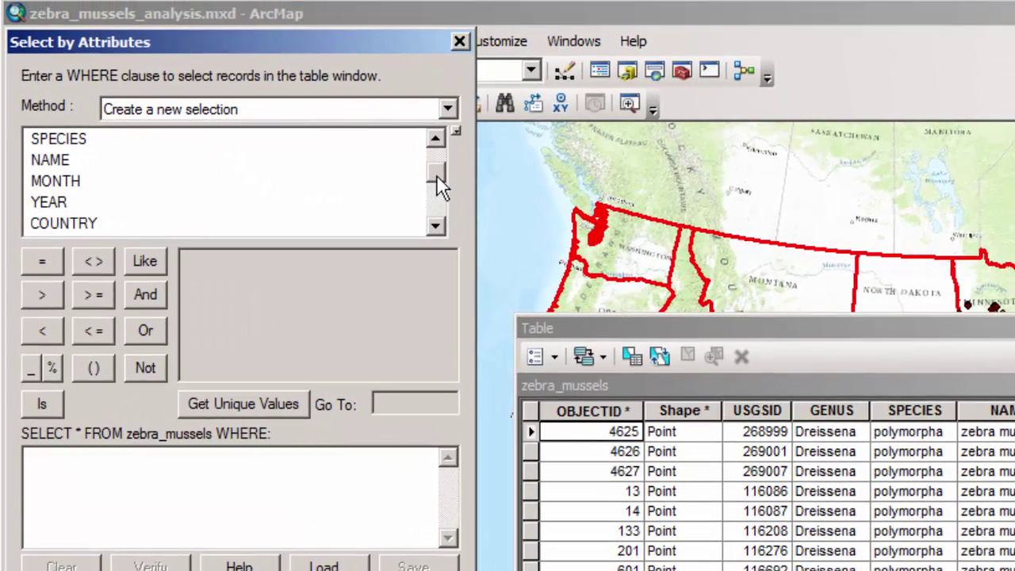
# Build the query YEAR = 1995 to select the 380 sightings from 1995.
pyautogui.click(66, 205)
pyautogui.doubleClick(66, 205)
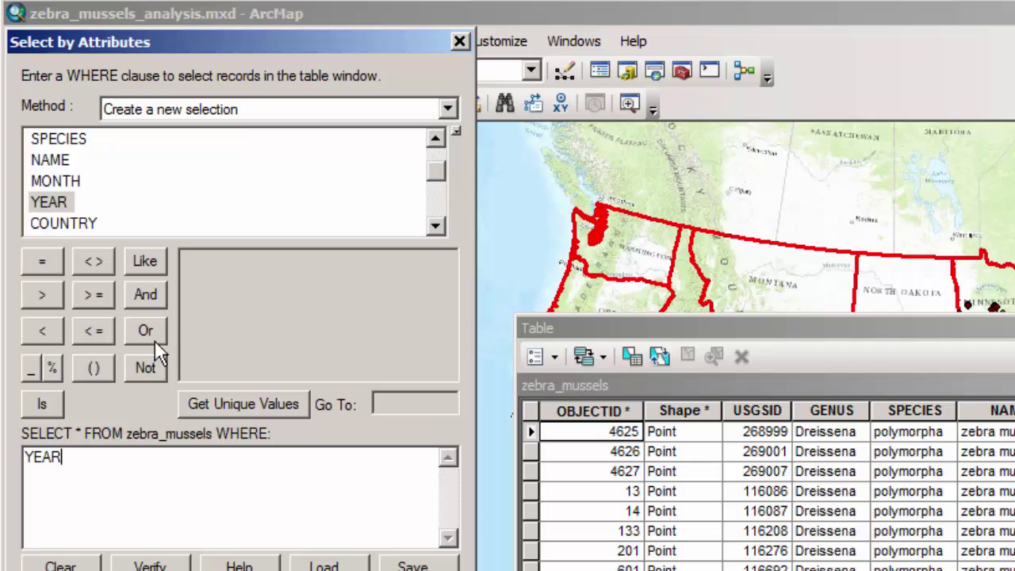
pyautogui.click(42, 261)
pyautogui.click(235, 404)
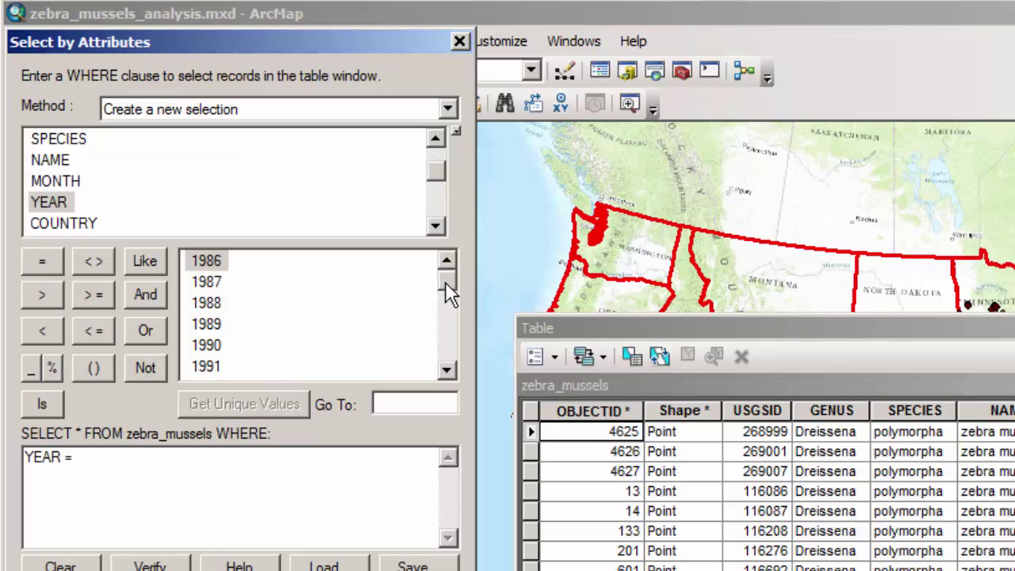
pyautogui.moveTo(445, 282); pyautogui.dragTo(445, 294)
pyautogui.doubleClick(206, 367)
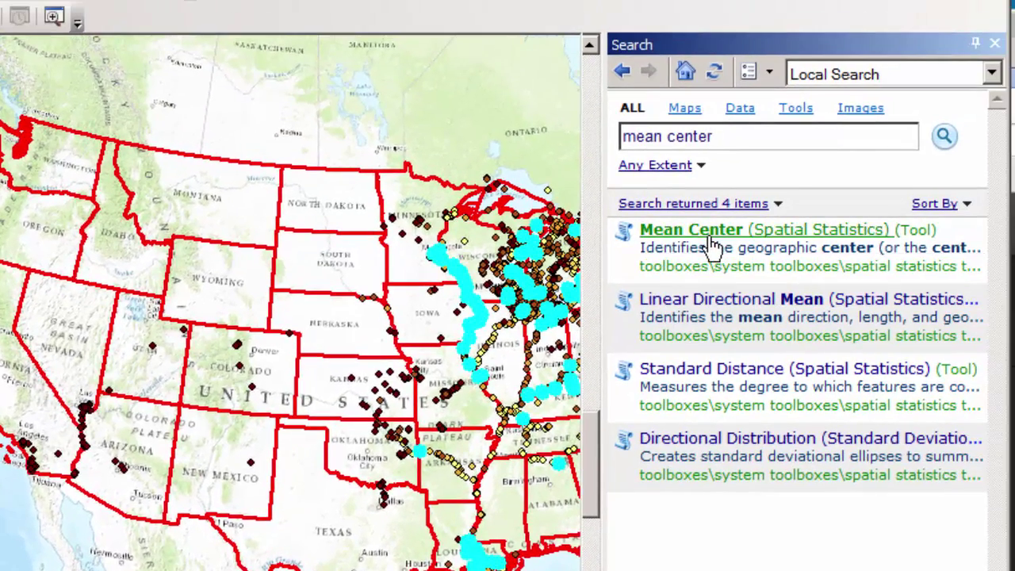
pyautogui.click(713, 240)
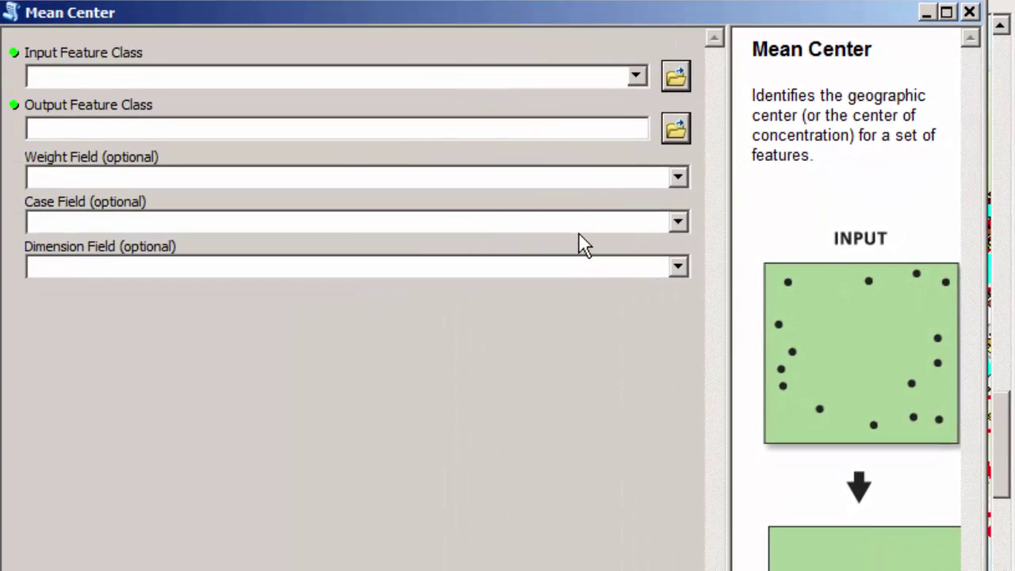
pyautogui.click(638, 77)
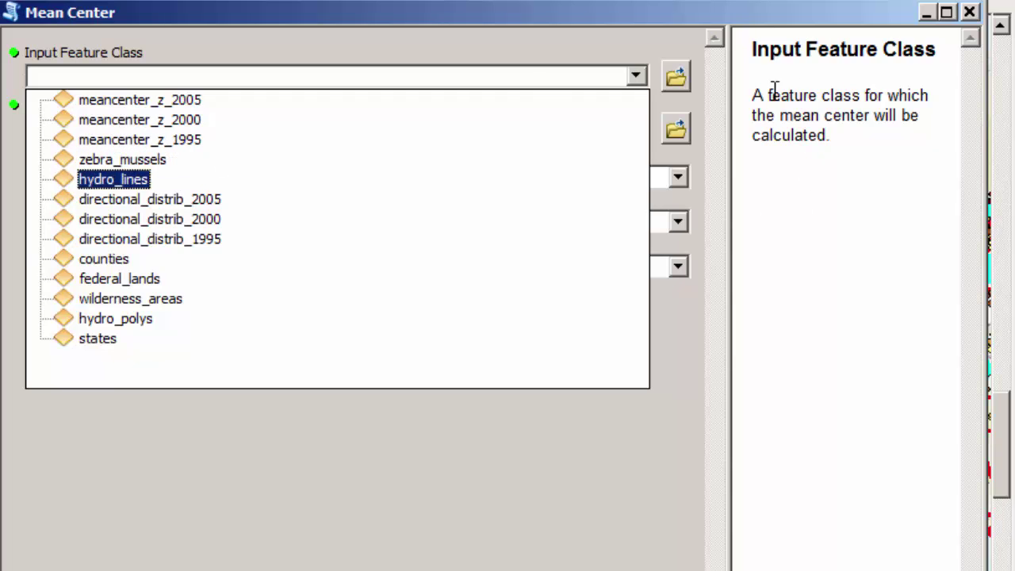
pyautogui.click(972, 16)
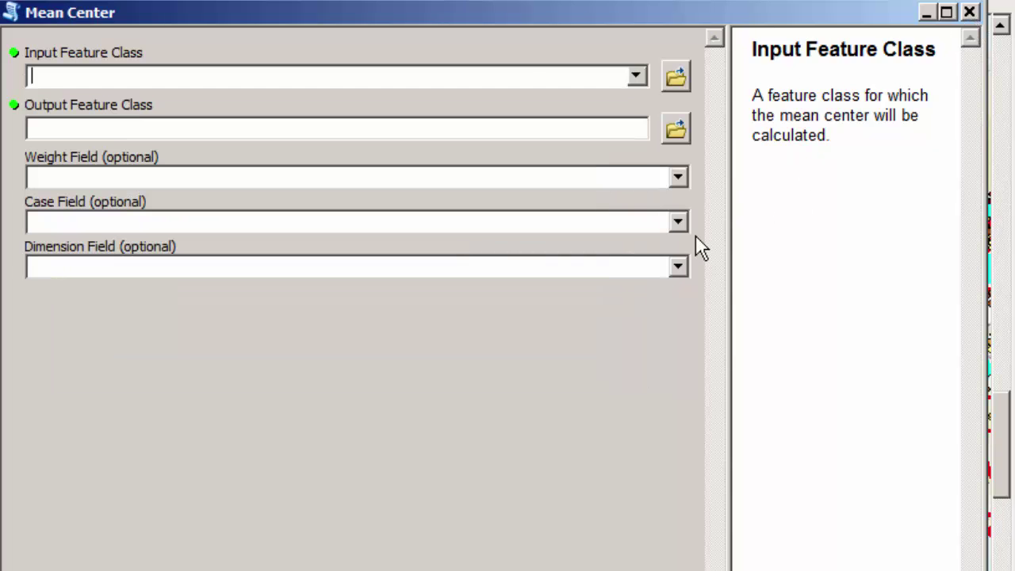
pyautogui.click(967, 14)
pyautogui.rightClick(29, 293)
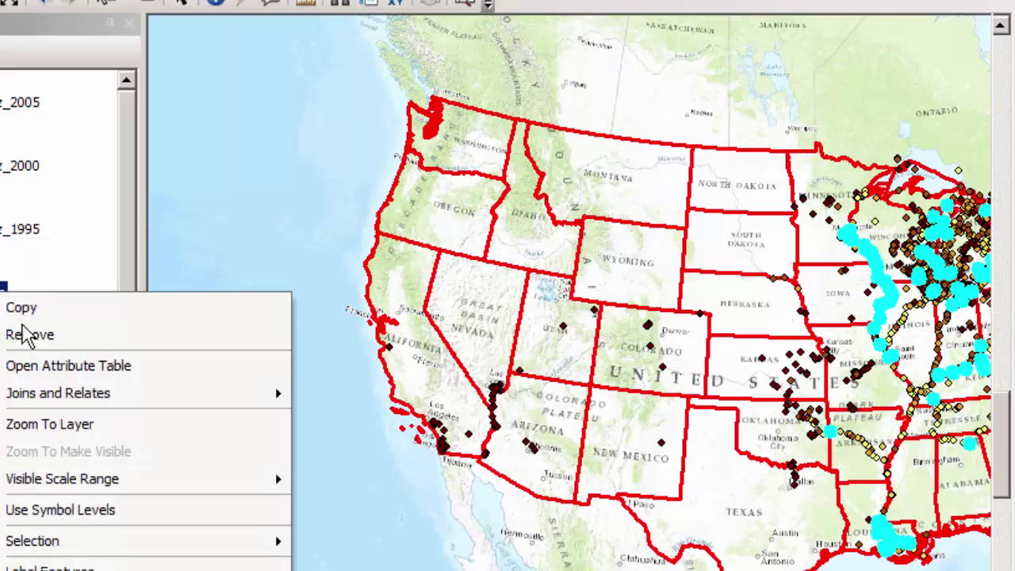
pyautogui.click(60, 367)
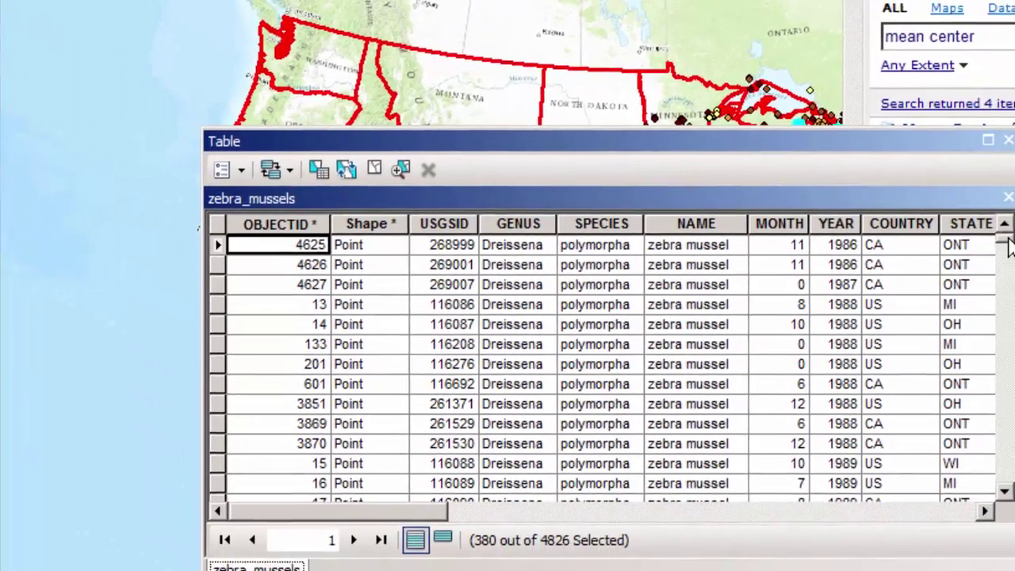
pyautogui.moveTo(1014, 317); pyautogui.dragTo(1014, 373)
pyautogui.moveTo(950, 257); pyautogui.dragTo(943, 414)
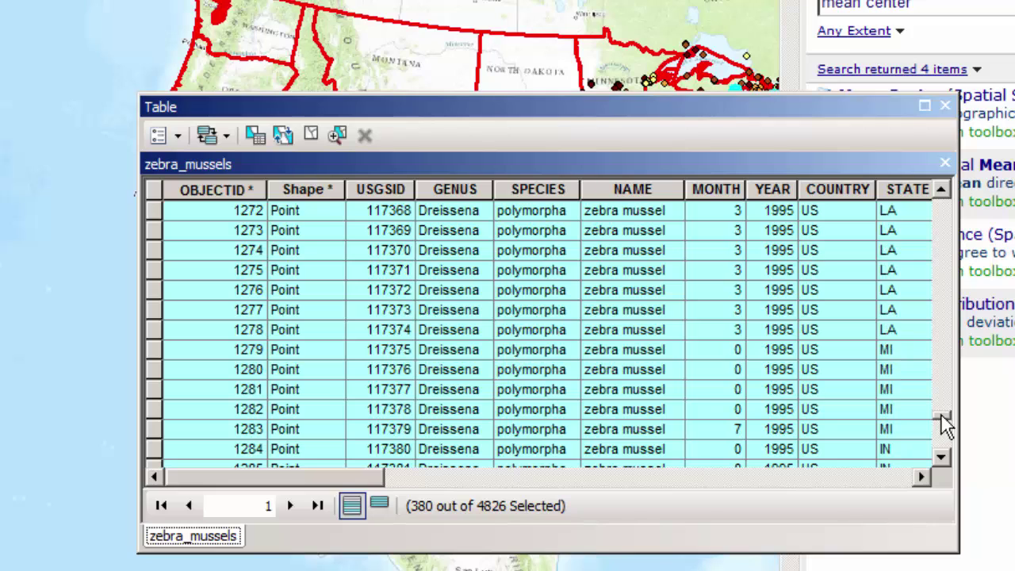
pyautogui.click(944, 108)
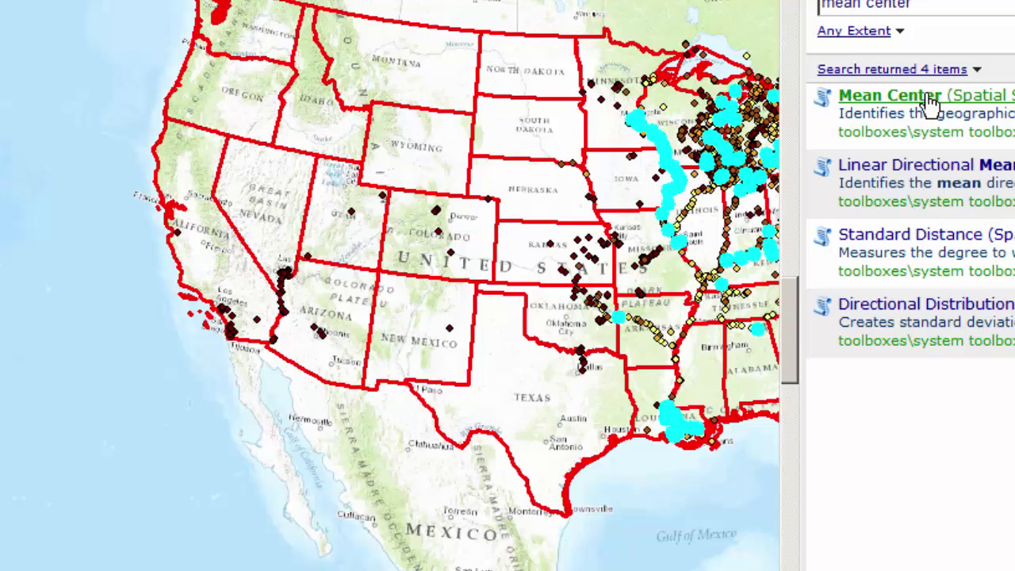
# Start the Mean Center tool with zebra_mussels as the input features.
pyautogui.click(868, 96)
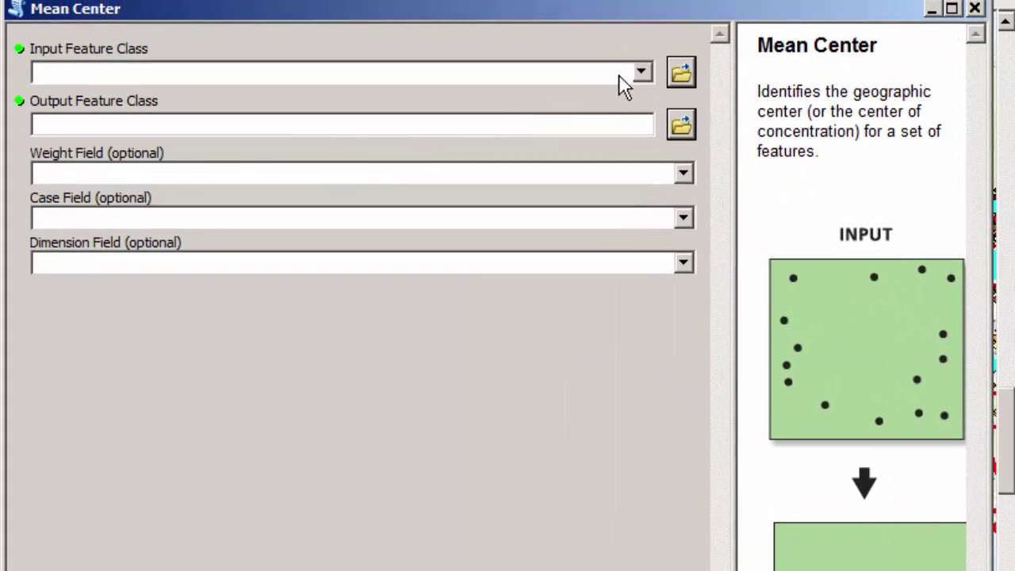
pyautogui.click(605, 53)
pyautogui.click(135, 157)
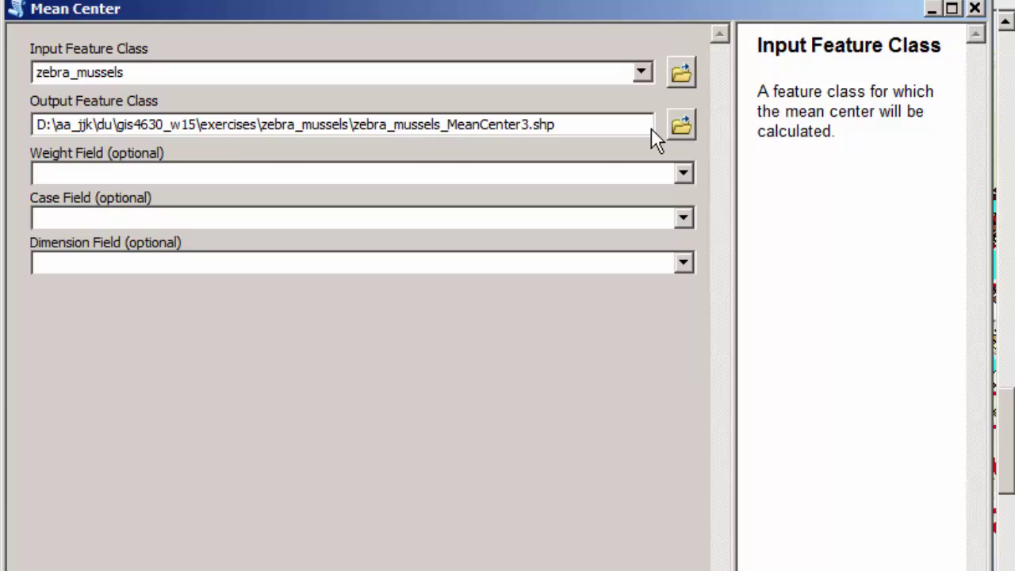
# Set the output to meancenter_1995 inside zebra_mussels_study.gdb.
pyautogui.click(680, 127)
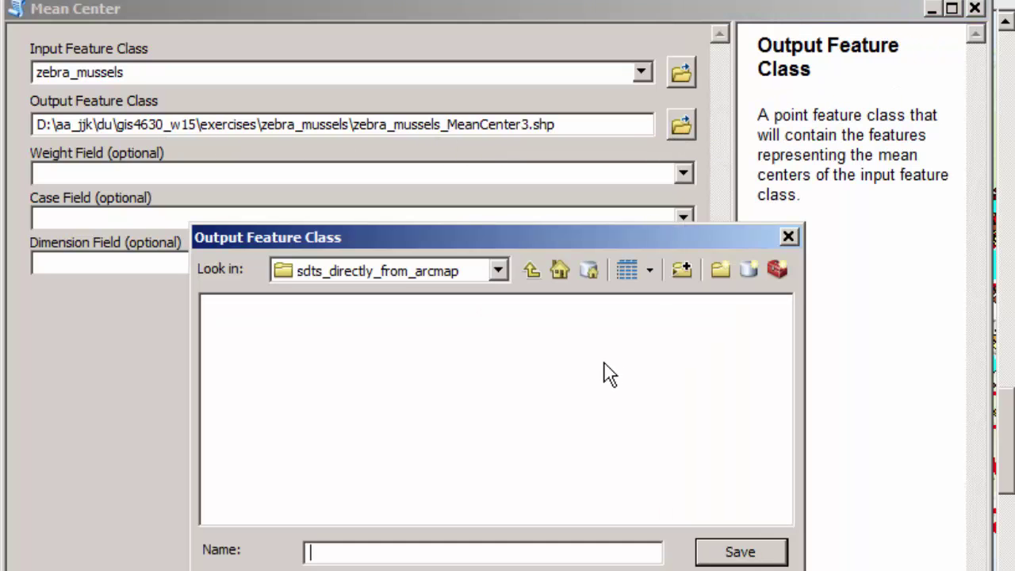
pyautogui.click(534, 274)
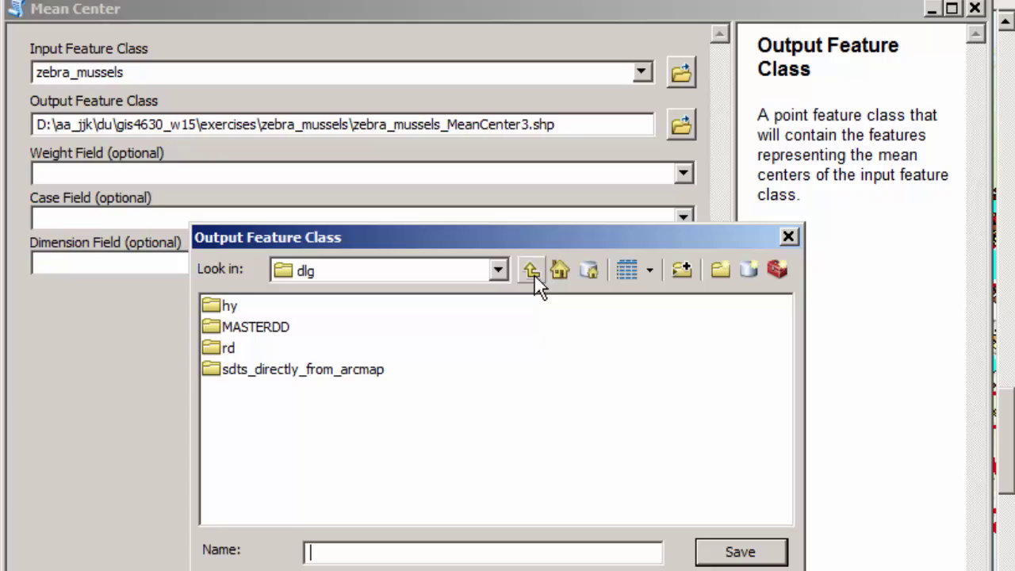
pyautogui.click(534, 274)
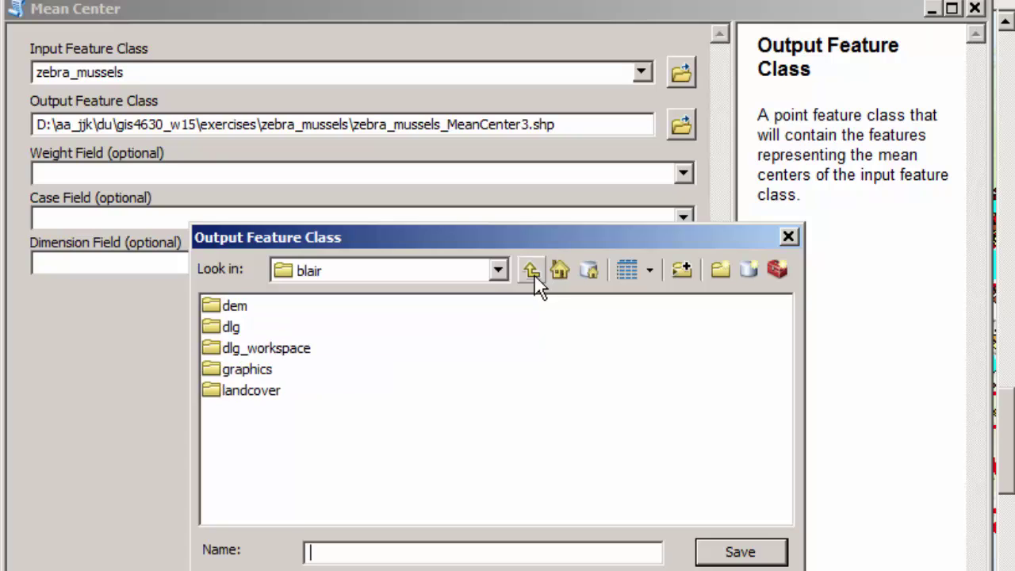
pyautogui.click(535, 277)
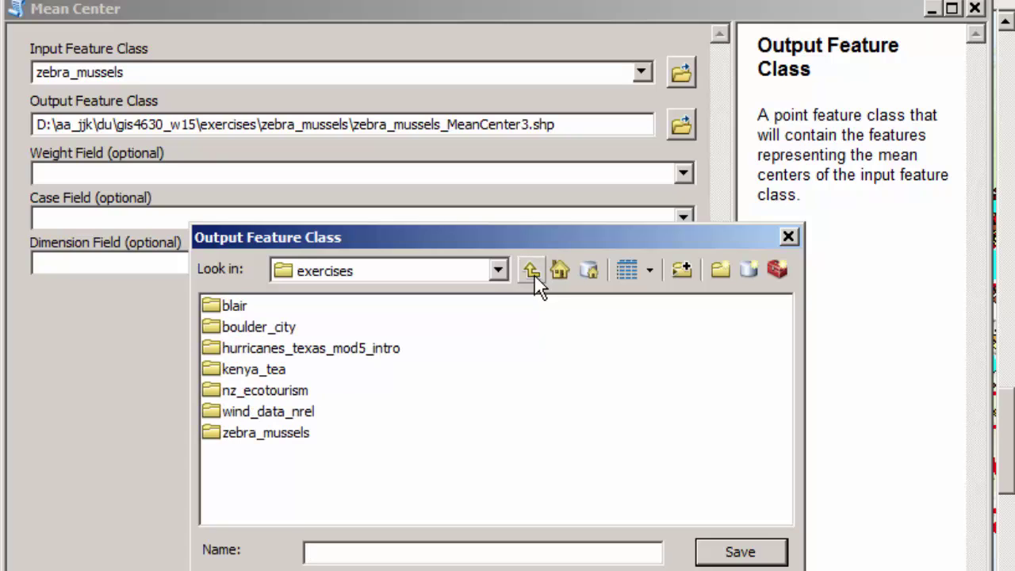
pyautogui.doubleClick(278, 436)
pyautogui.click(353, 476)
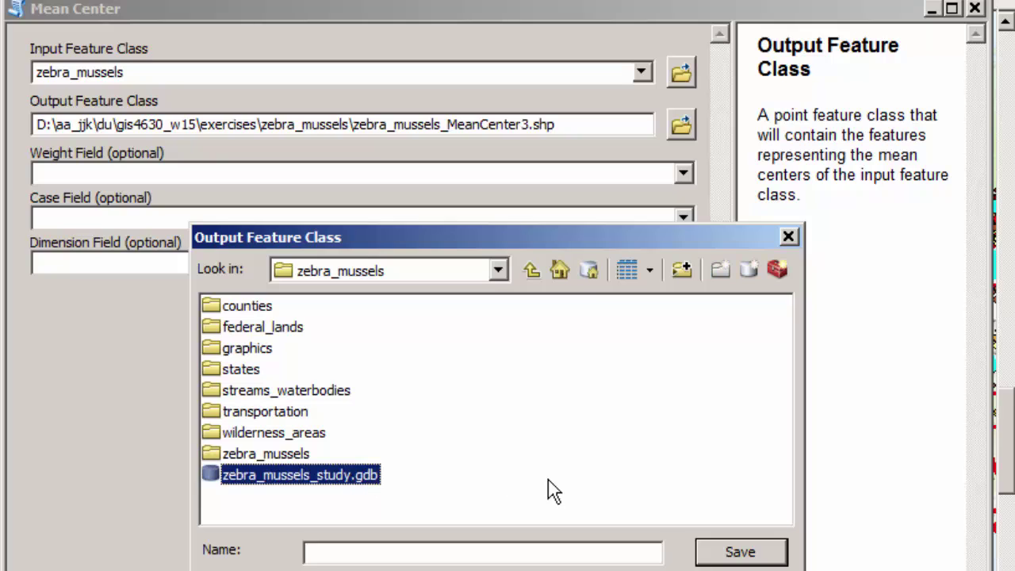
pyautogui.click(763, 553)
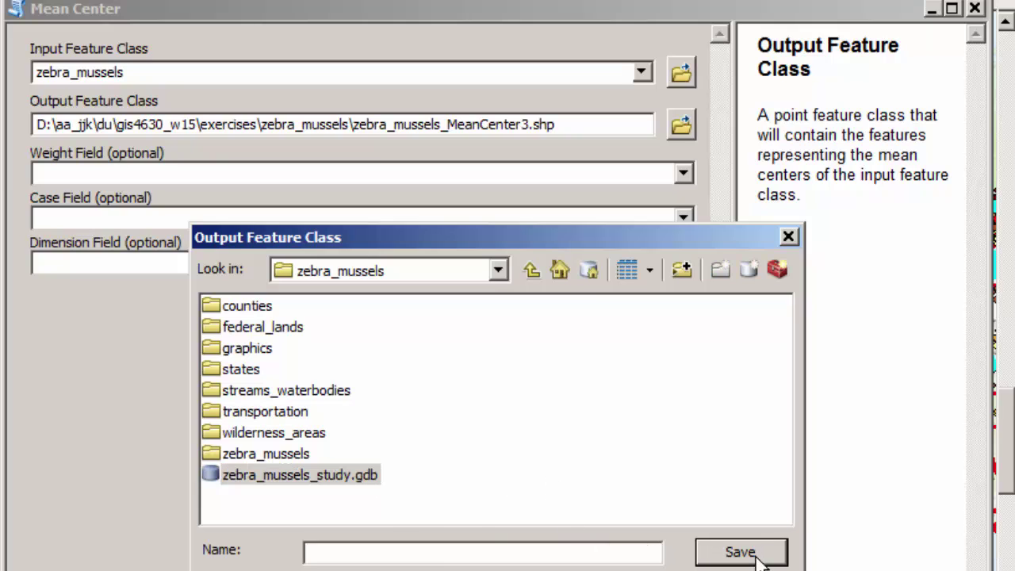
pyautogui.doubleClick(301, 475)
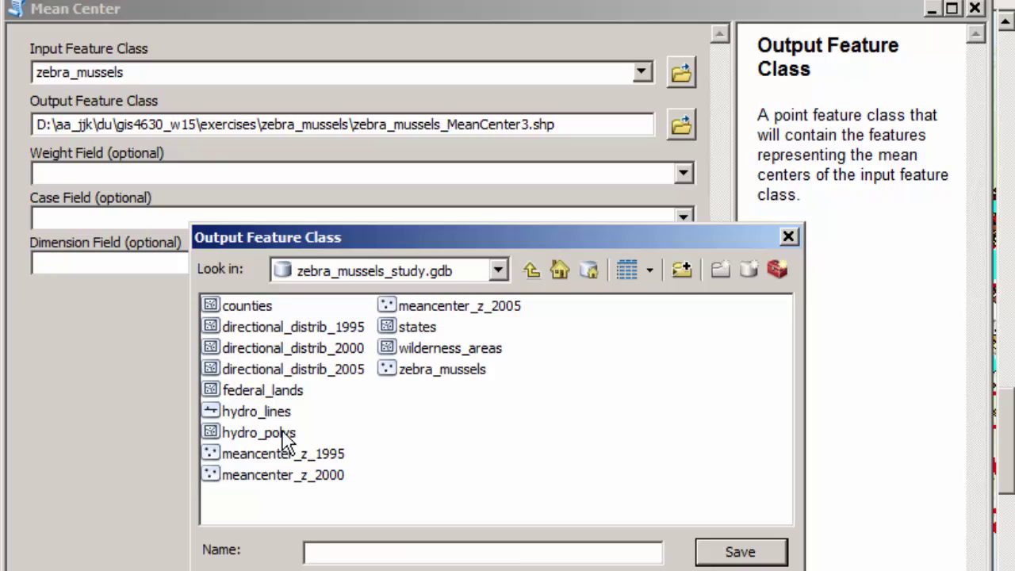
pyautogui.click(468, 553)
pyautogui.write('meancenter_1995')
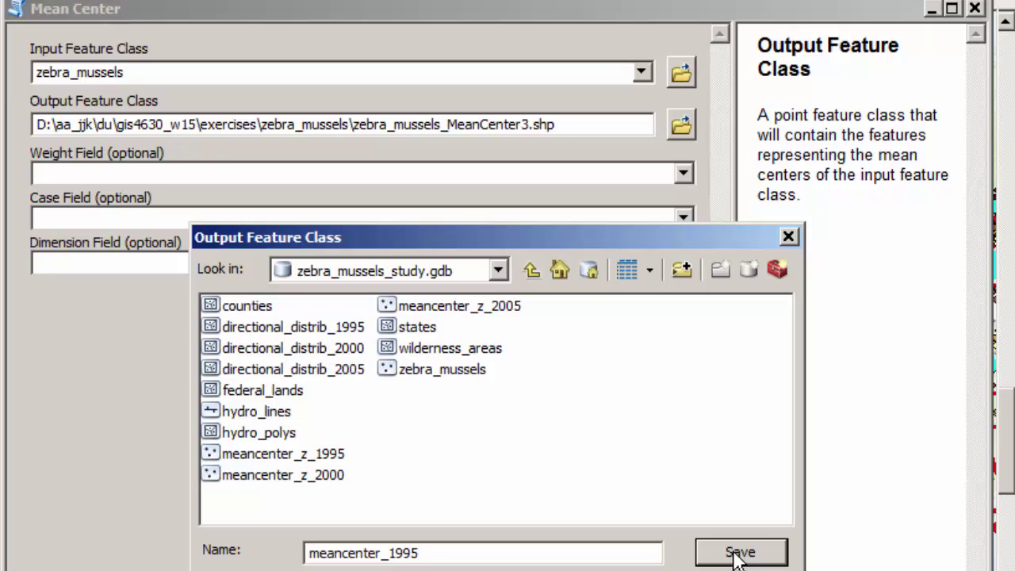
pyautogui.click(739, 554)
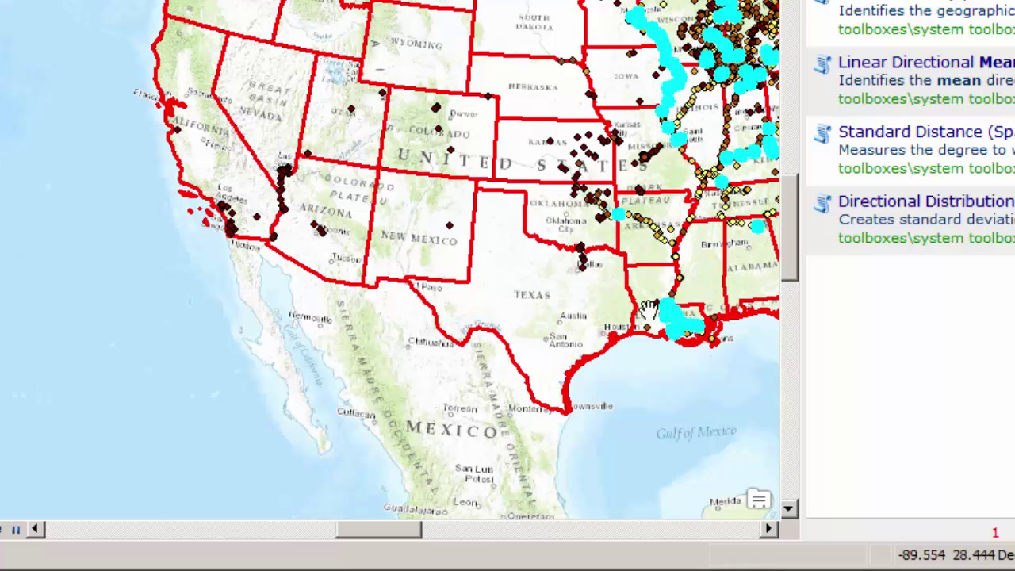
# Pan the map east to bring the Midwest and eastern US sightings into view.
pyautogui.moveTo(566, 221); pyautogui.dragTo(310, 329)
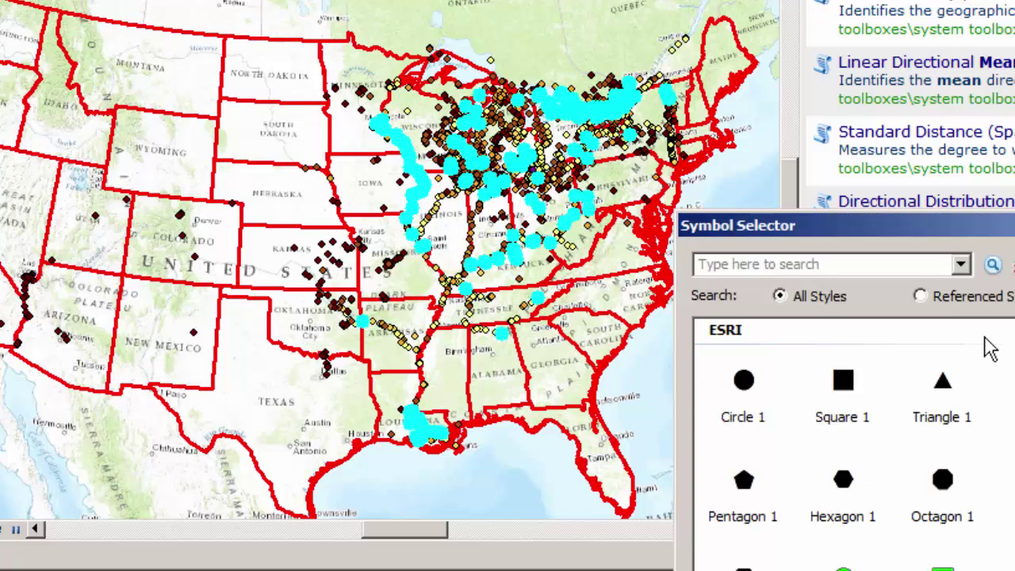
# Give the 1995 mean center a yellow Circle 3 marker symbol.
pyautogui.moveTo(956, 226); pyautogui.dragTo(539, 1)
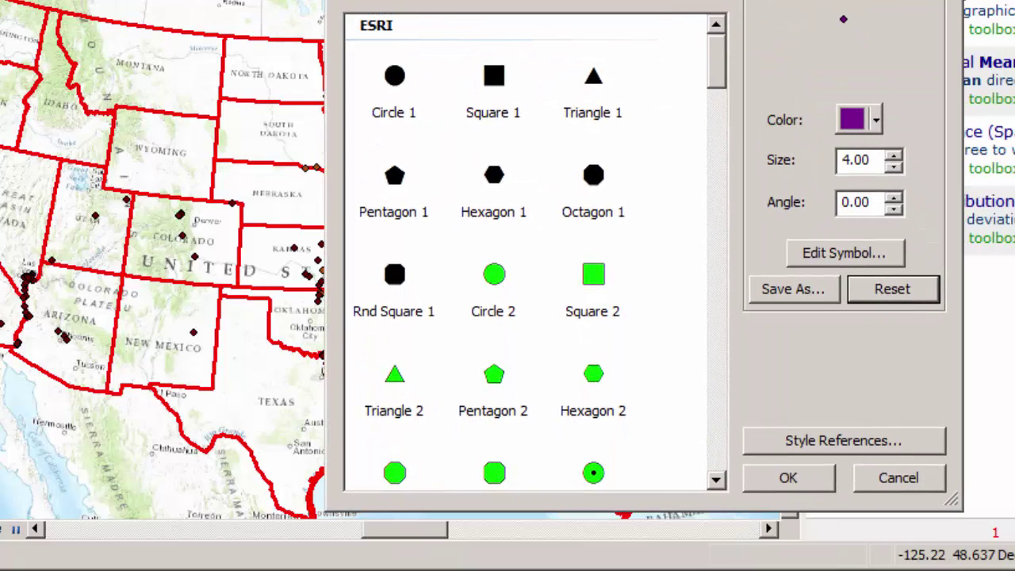
pyautogui.scroll(-5, 719, 105)
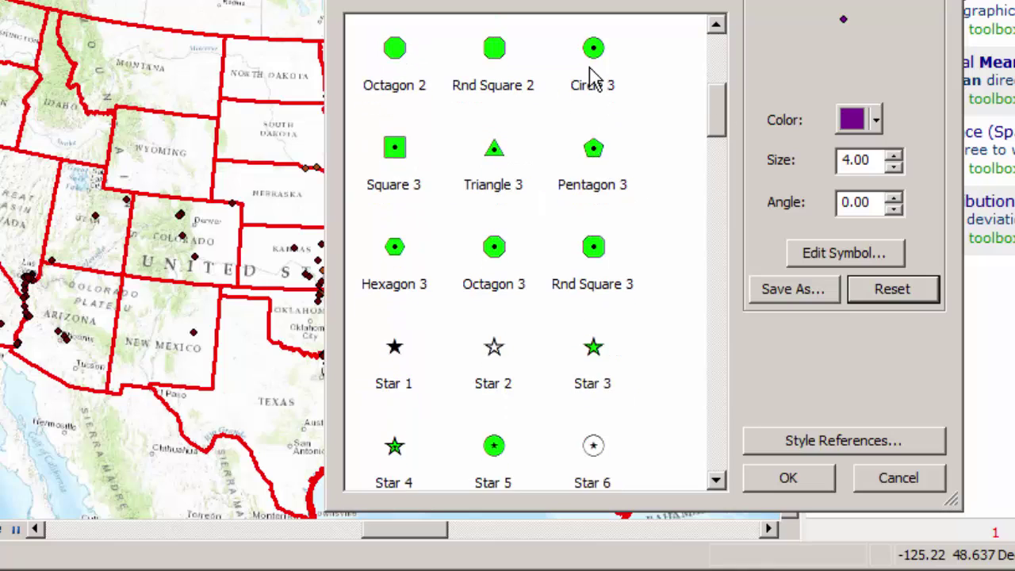
pyautogui.click(594, 75)
pyautogui.click(852, 120)
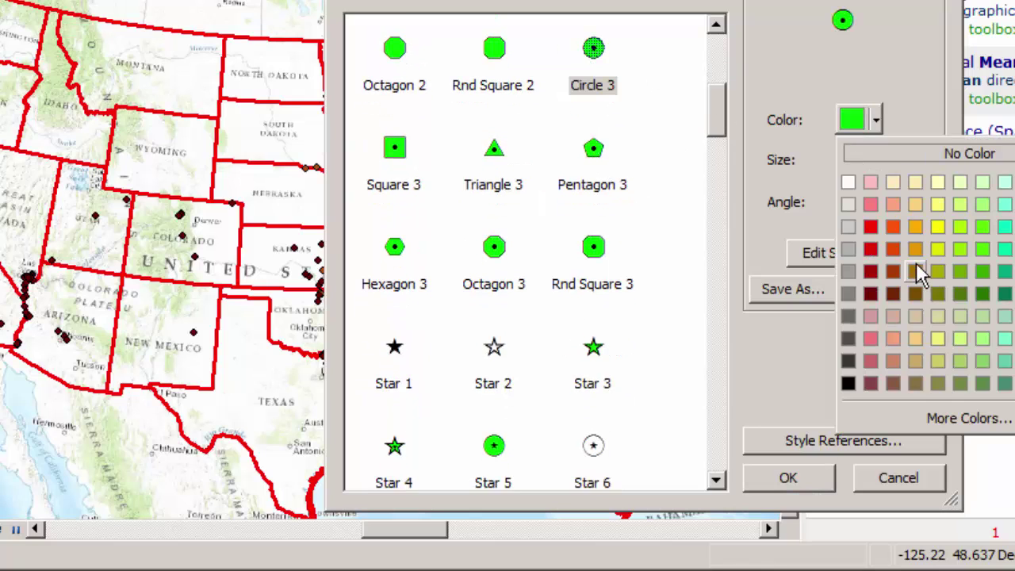
pyautogui.click(938, 228)
pyautogui.click(789, 479)
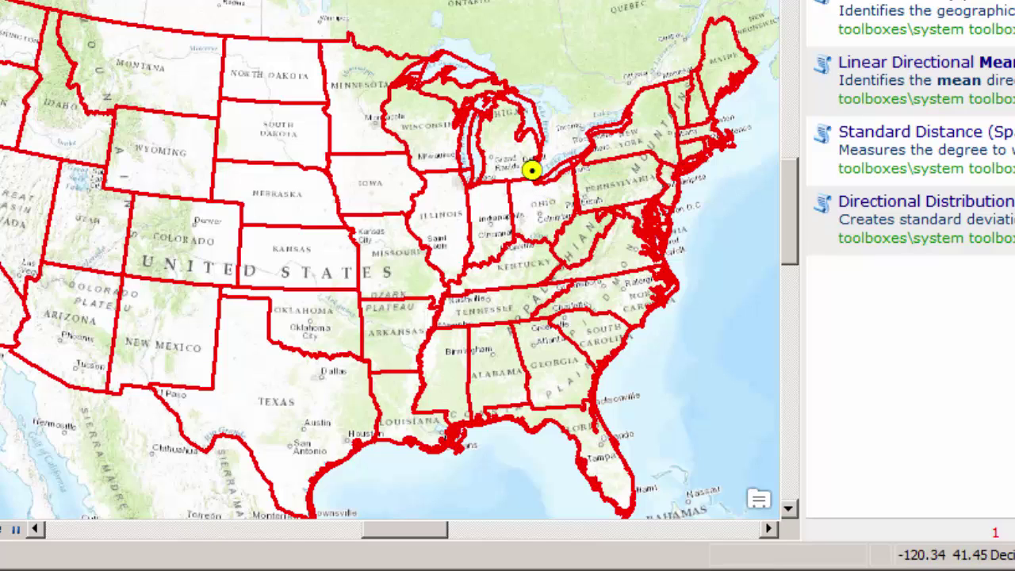
# Open the zebra_mussels attribute table and its Select By Attributes dialog.
pyautogui.rightClick(1, 141)
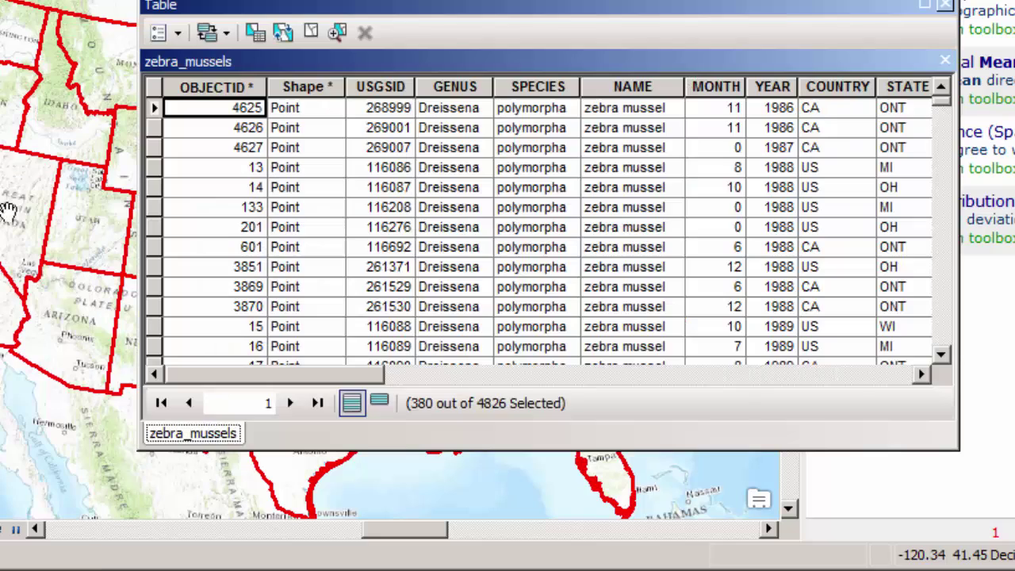
pyautogui.click(6, 215)
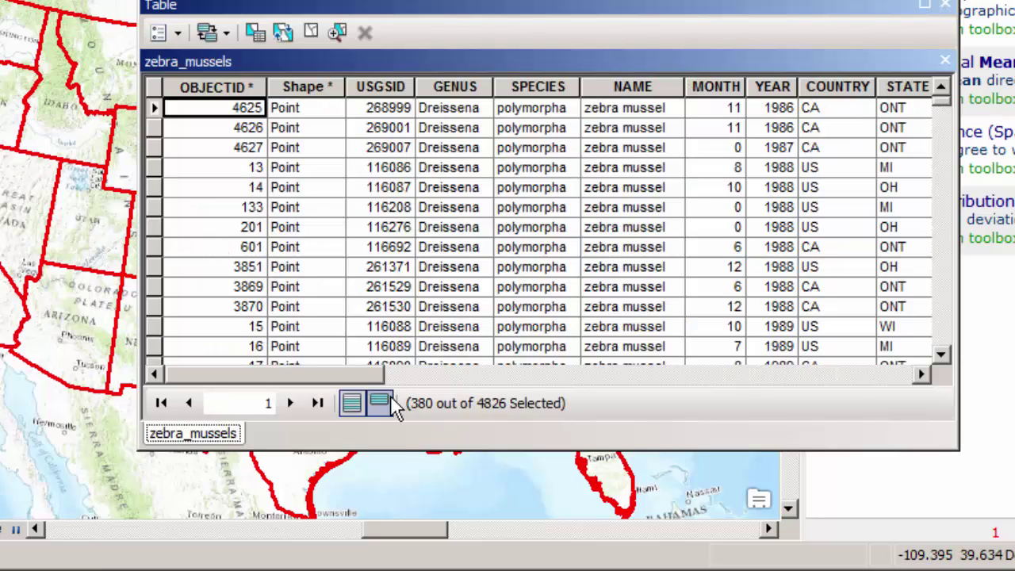
pyautogui.click(179, 36)
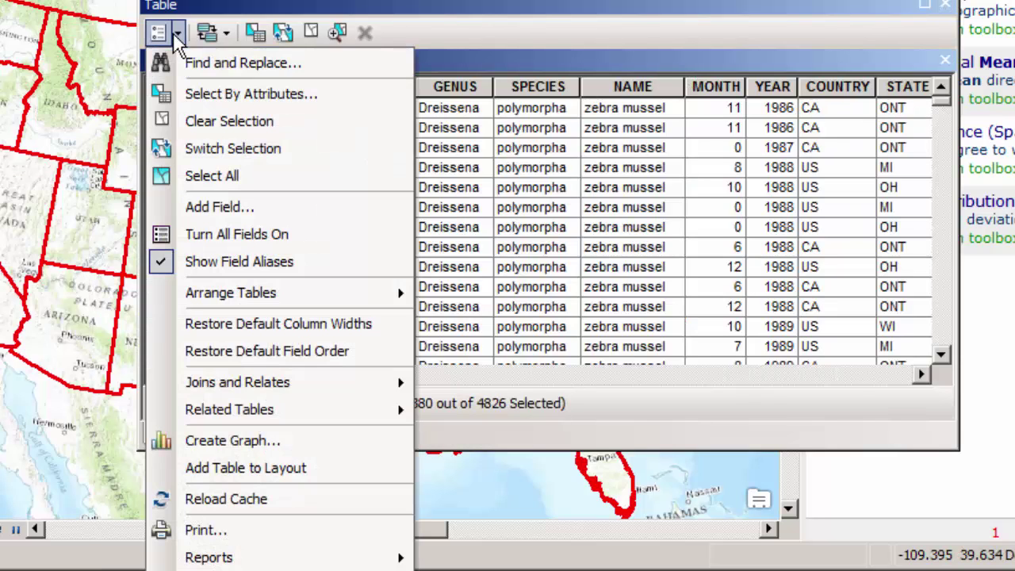
pyautogui.click(204, 95)
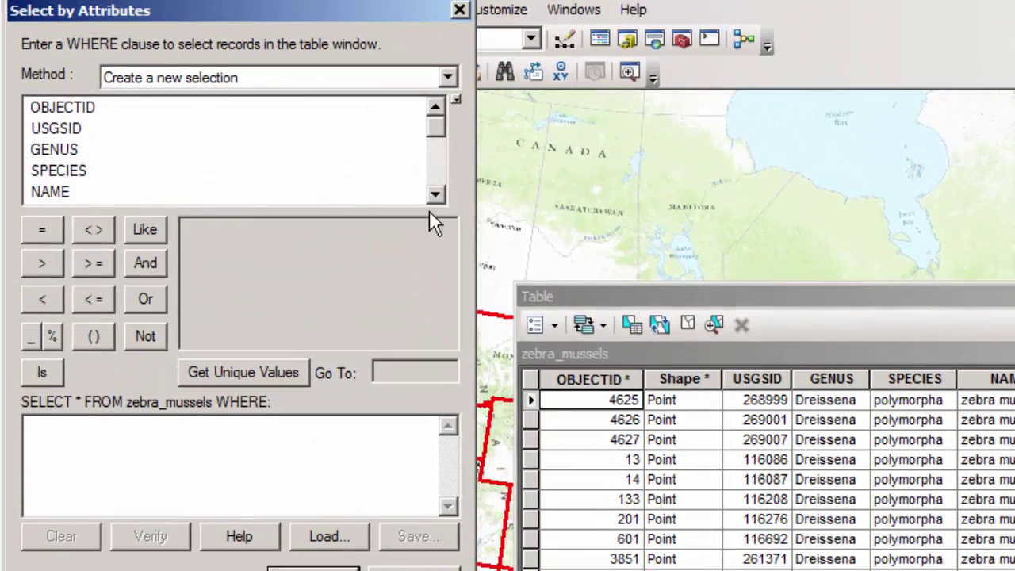
pyautogui.click(198, 11)
# Build the query YEAR = 2000, selecting 88 of 4826 records.
pyautogui.click(436, 194)
pyautogui.click(436, 194)
pyautogui.click(437, 194)
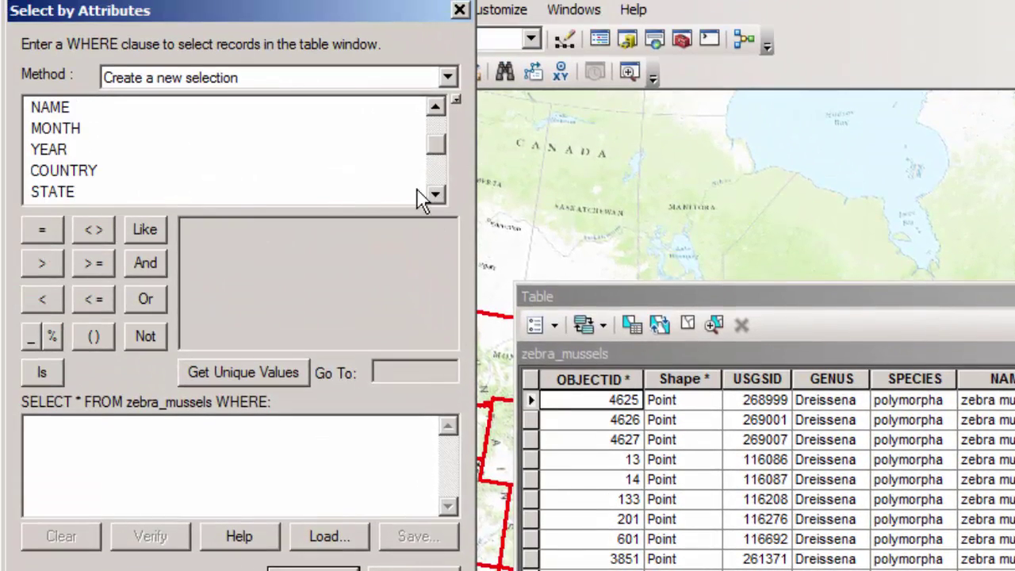
pyautogui.doubleClick(36, 151)
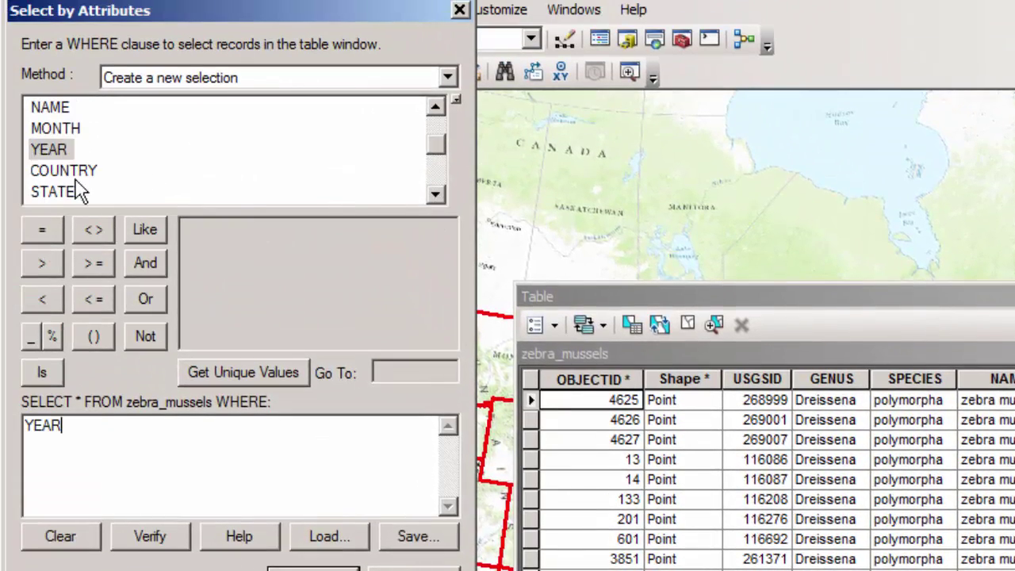
pyautogui.click(244, 372)
pyautogui.moveTo(449, 242); pyautogui.dragTo(449, 283)
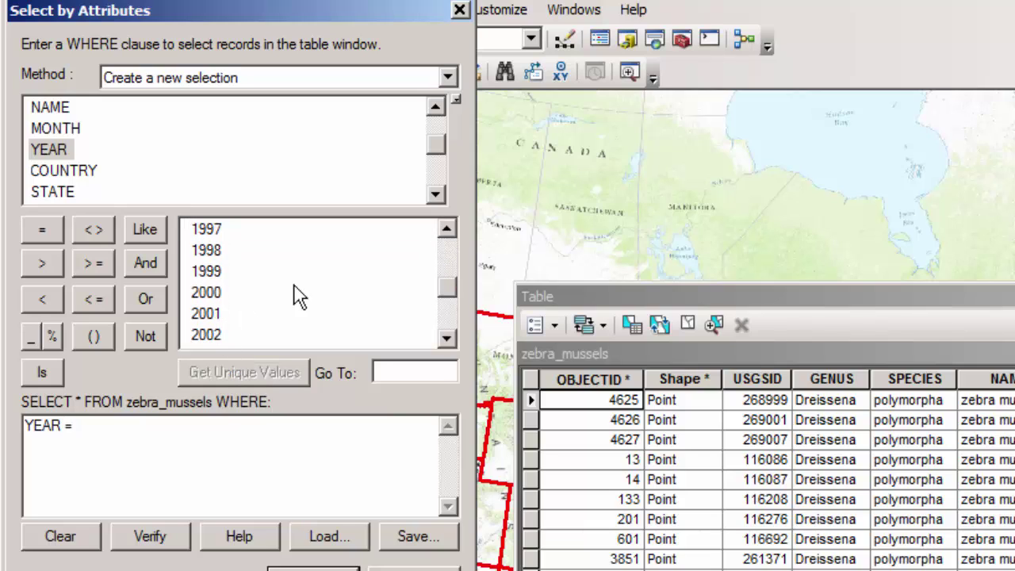
pyautogui.doubleClick(208, 293)
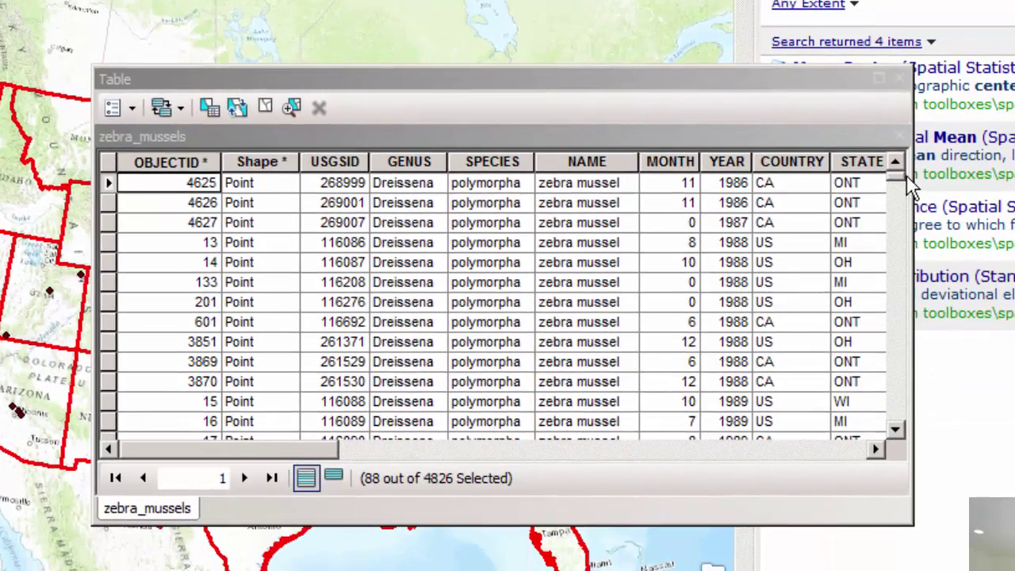
# Review only the 88 selected year-2000 records, then close the attribute table.
pyautogui.moveTo(896, 176); pyautogui.dragTo(888, 452)
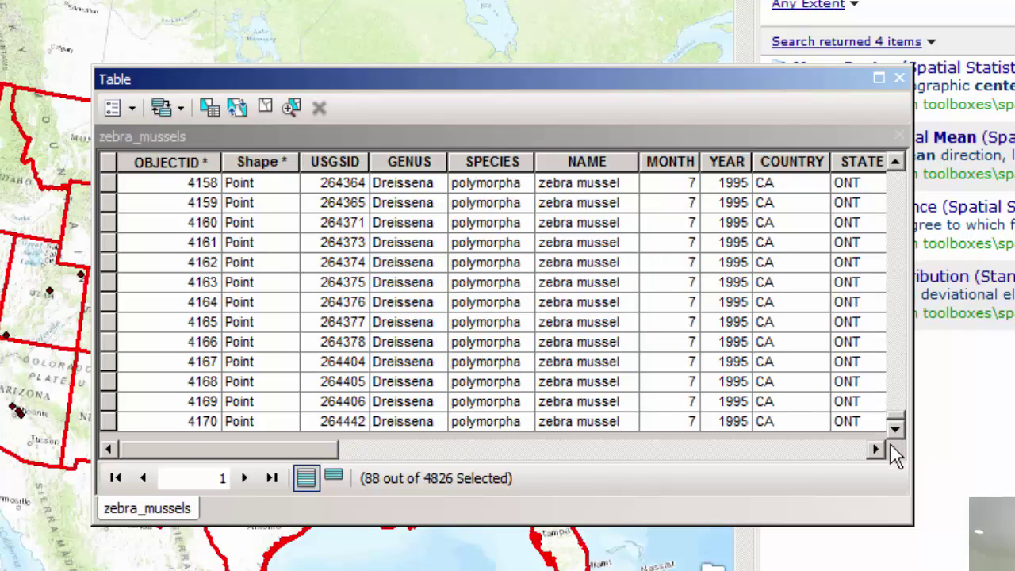
pyautogui.click(334, 478)
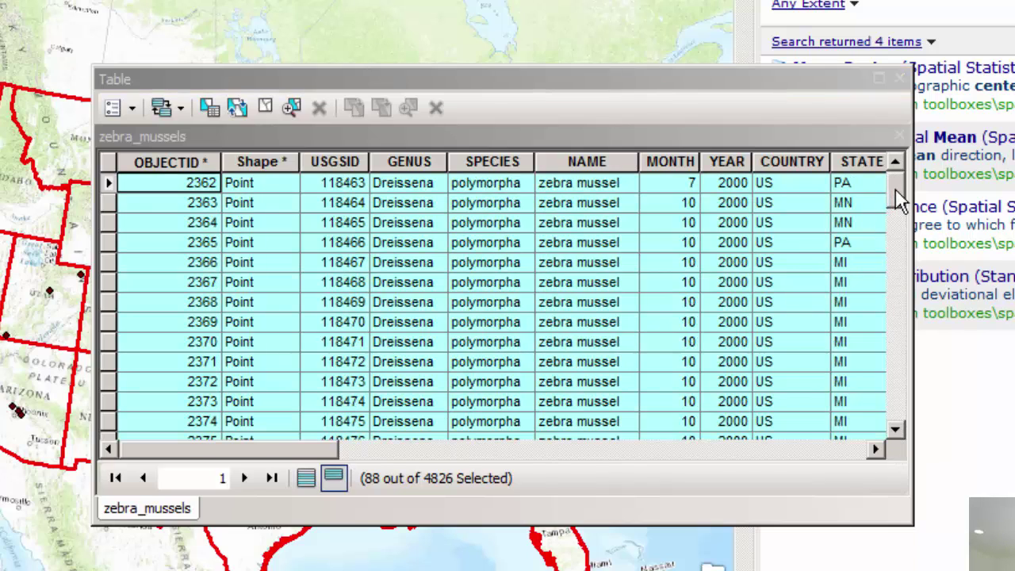
pyautogui.moveTo(898, 197); pyautogui.dragTo(903, 176)
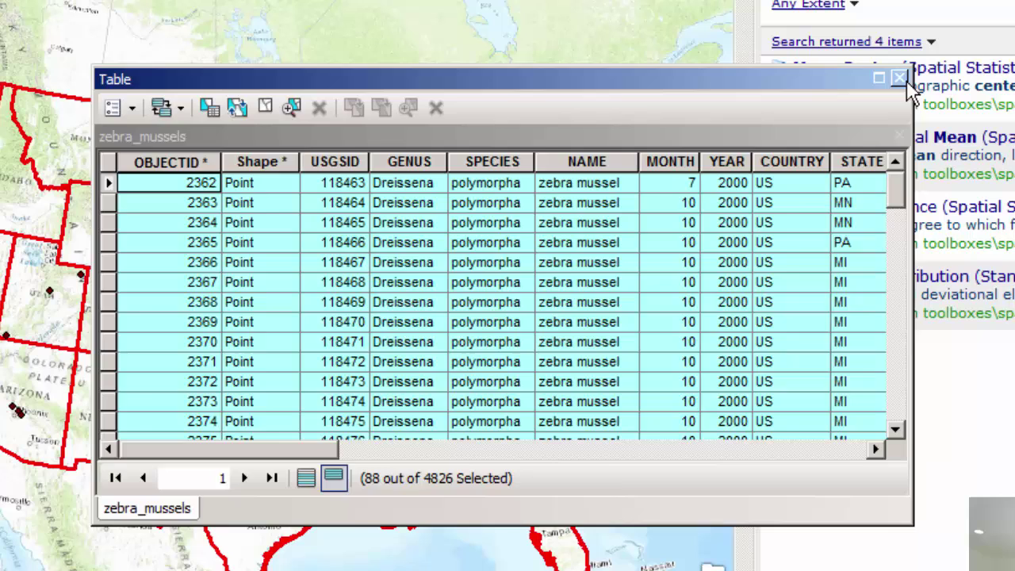
pyautogui.click(900, 78)
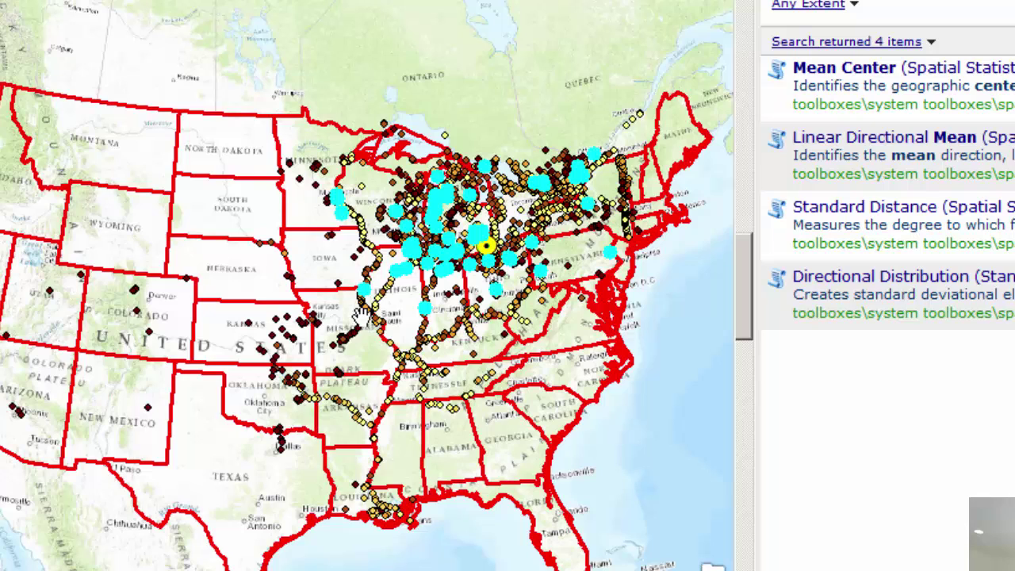
# Run Mean Center on the selected zebra_mussels, saving meancenter_2000 to the study geodatabase.
pyautogui.click(887, 73)
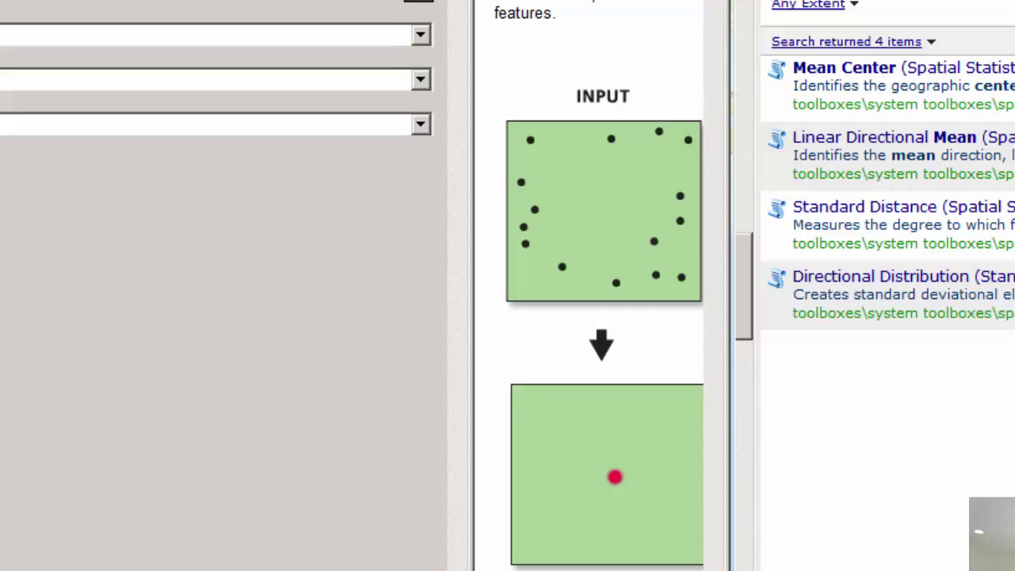
pyautogui.click(40, 41)
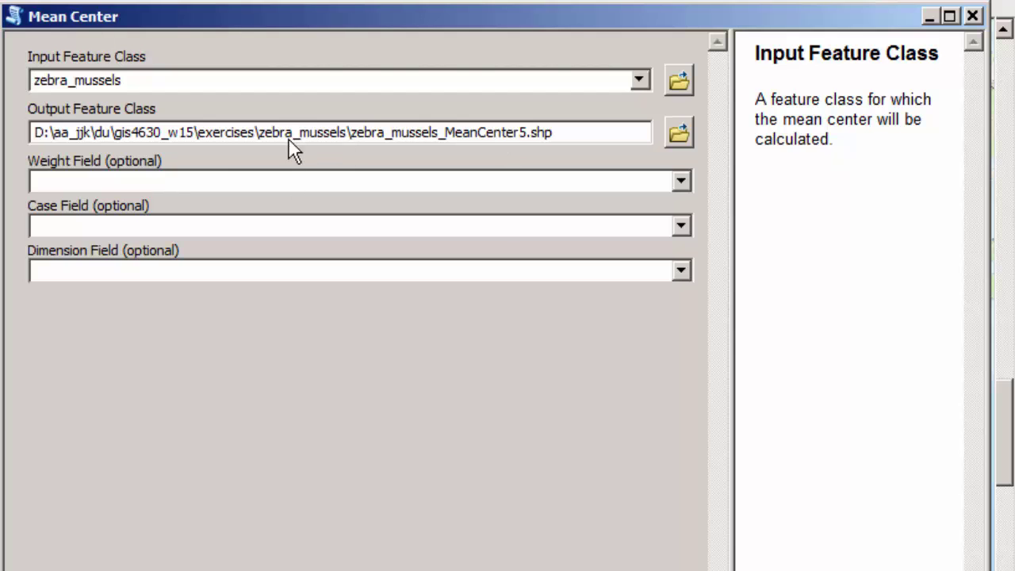
pyautogui.click(680, 135)
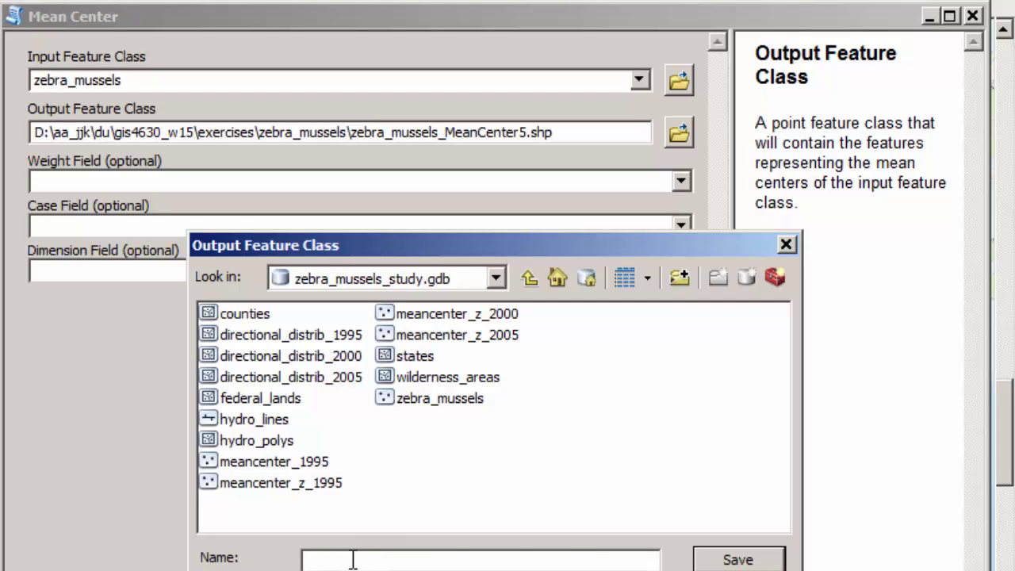
pyautogui.write('meancenter_2000')
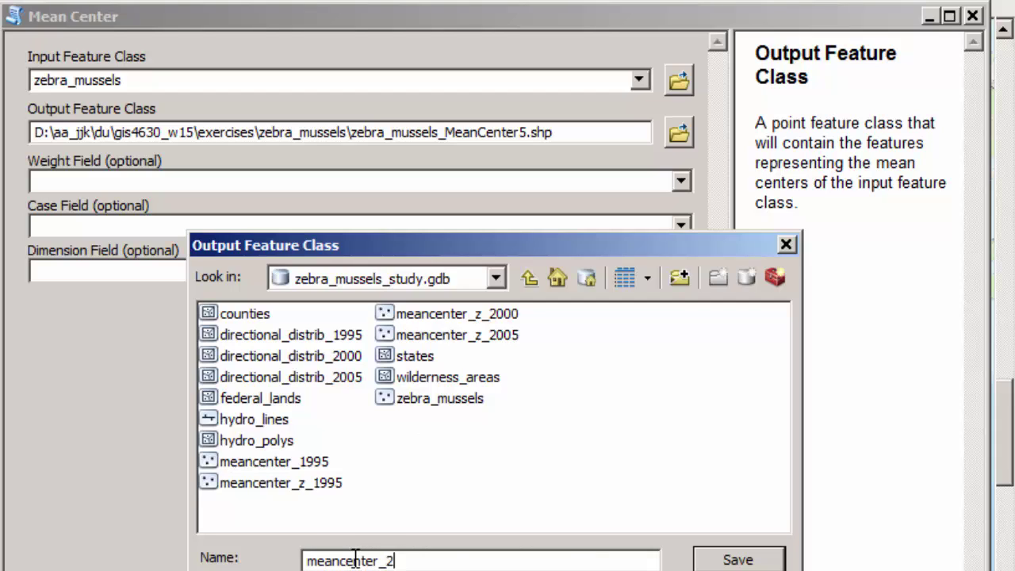
pyautogui.click(760, 561)
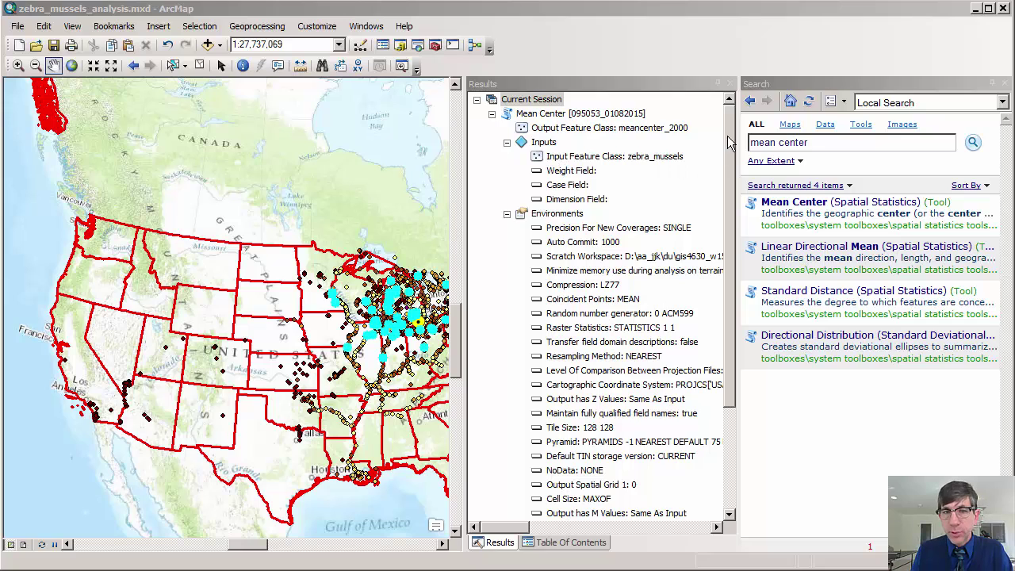
# Check the Results window, expanding the previous session's Mean Center runs.
pyautogui.moveTo(730, 141); pyautogui.dragTo(731, 259)
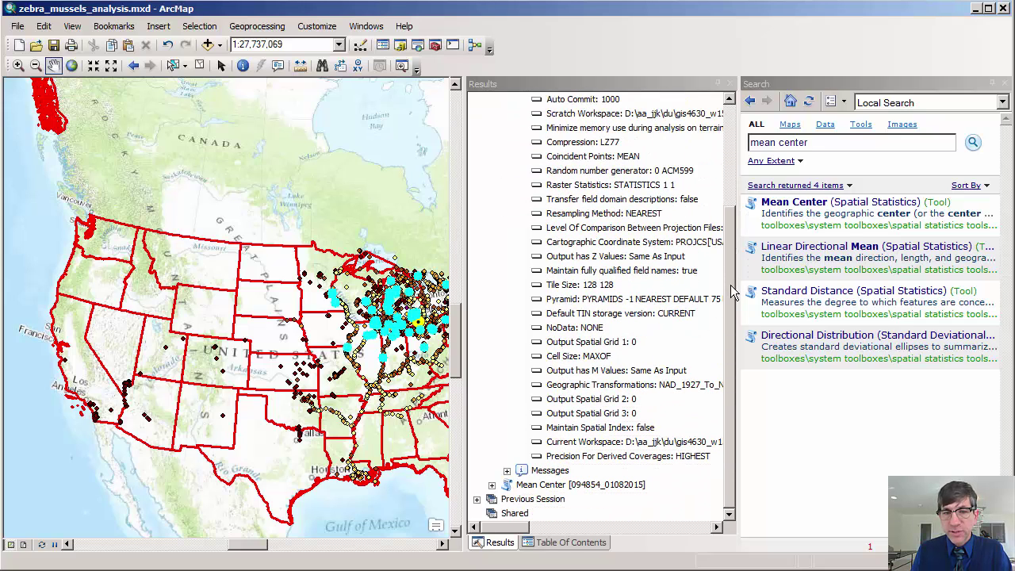
pyautogui.click(477, 500)
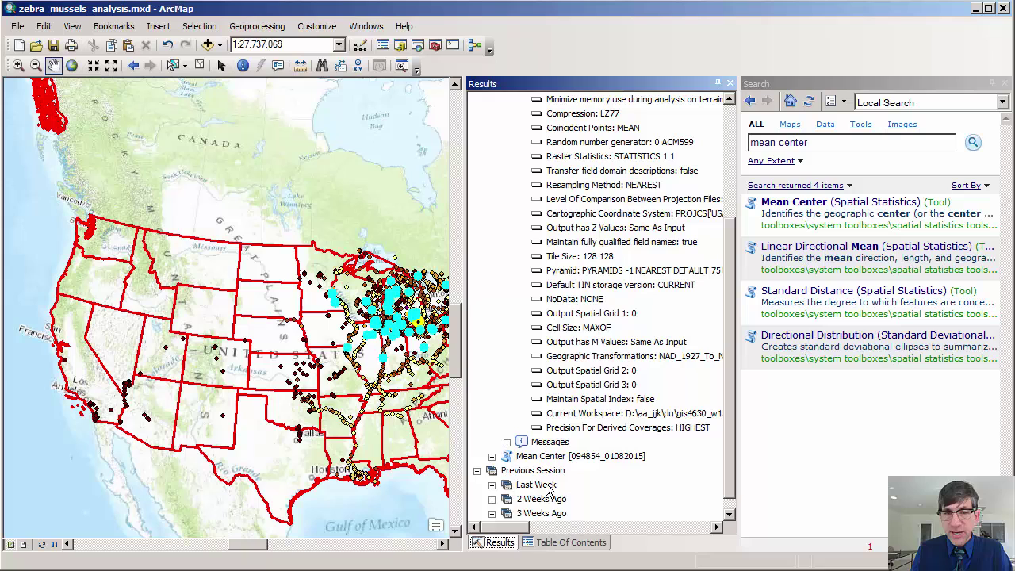
pyautogui.moveTo(732, 386); pyautogui.dragTo(718, 308)
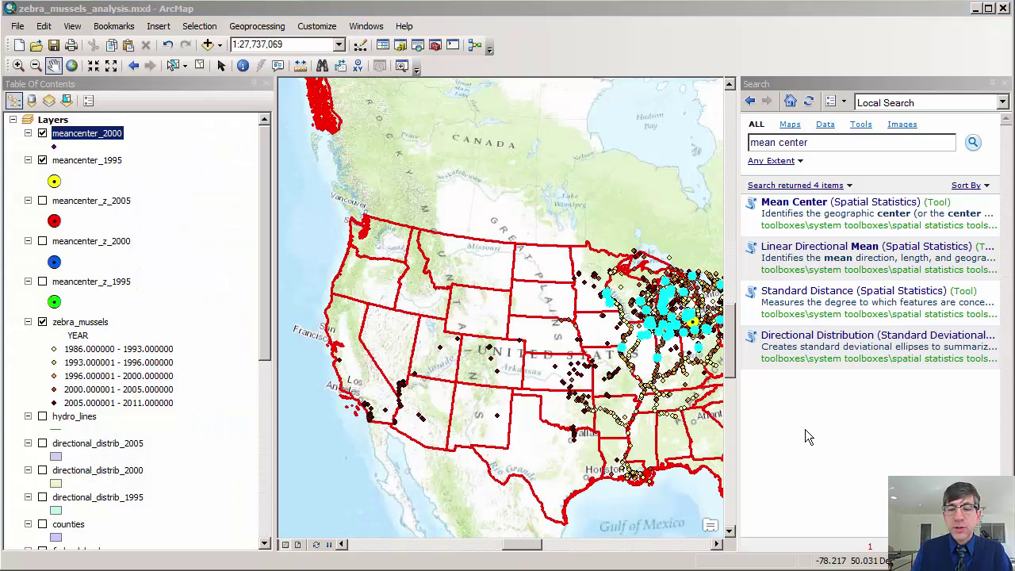
# Give meancenter_2000 a large red Circle 3 marker symbol.
pyautogui.click(54, 148)
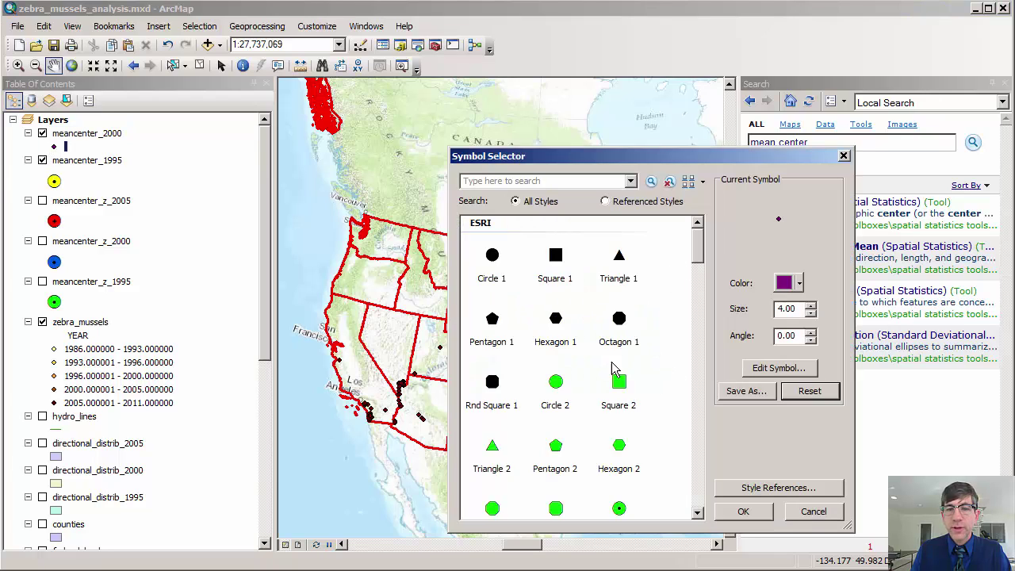
pyautogui.click(620, 509)
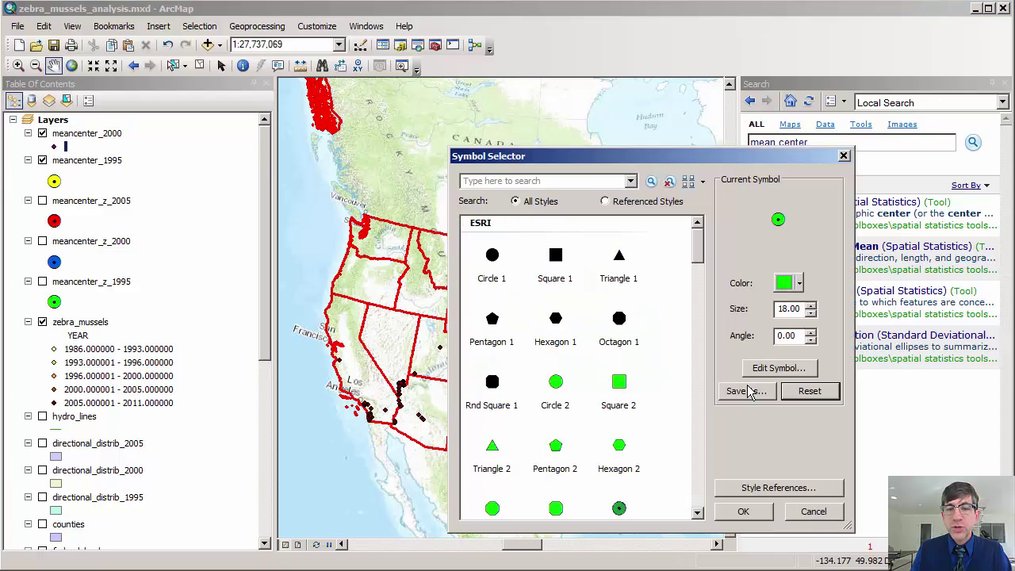
pyautogui.click(787, 288)
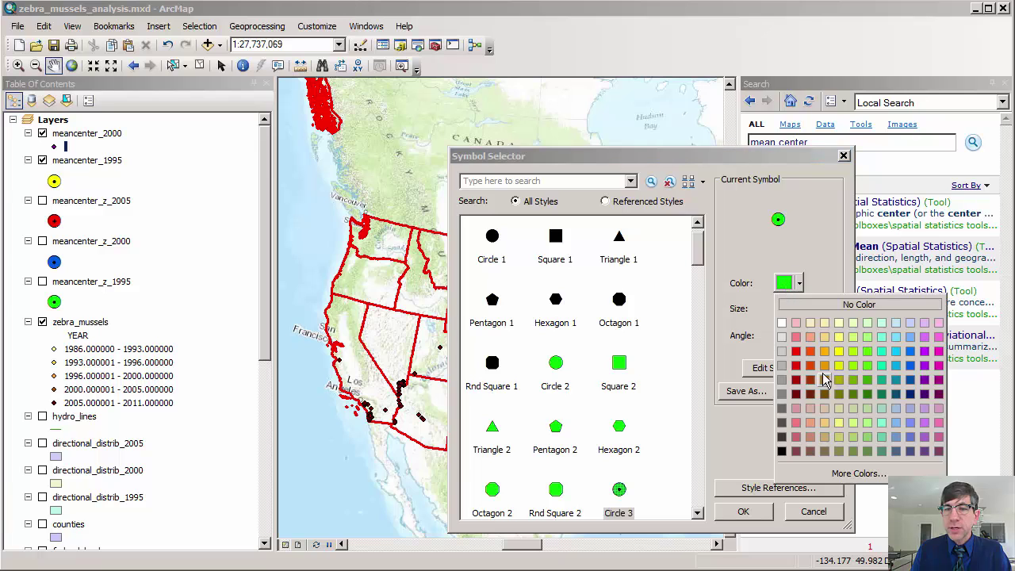
pyautogui.click(797, 352)
pyautogui.click(744, 512)
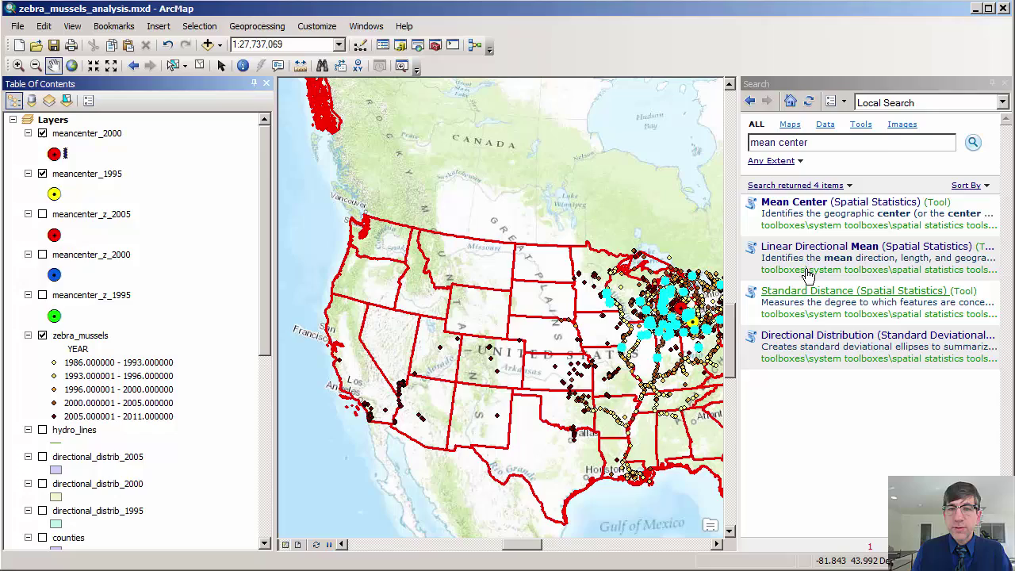
# Open the Mean Center tool and close it again without running it.
pyautogui.click(788, 204)
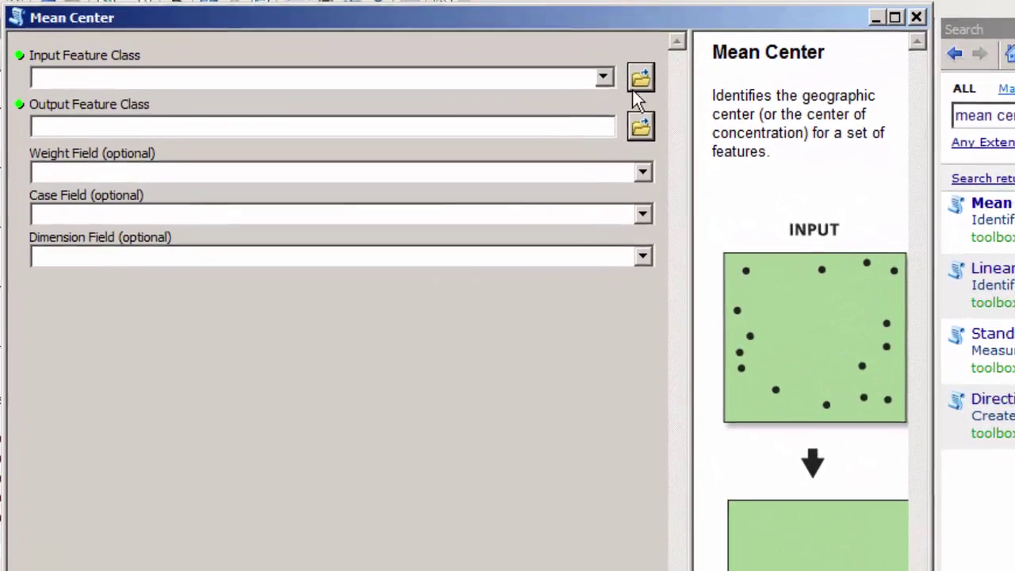
pyautogui.click(514, 119)
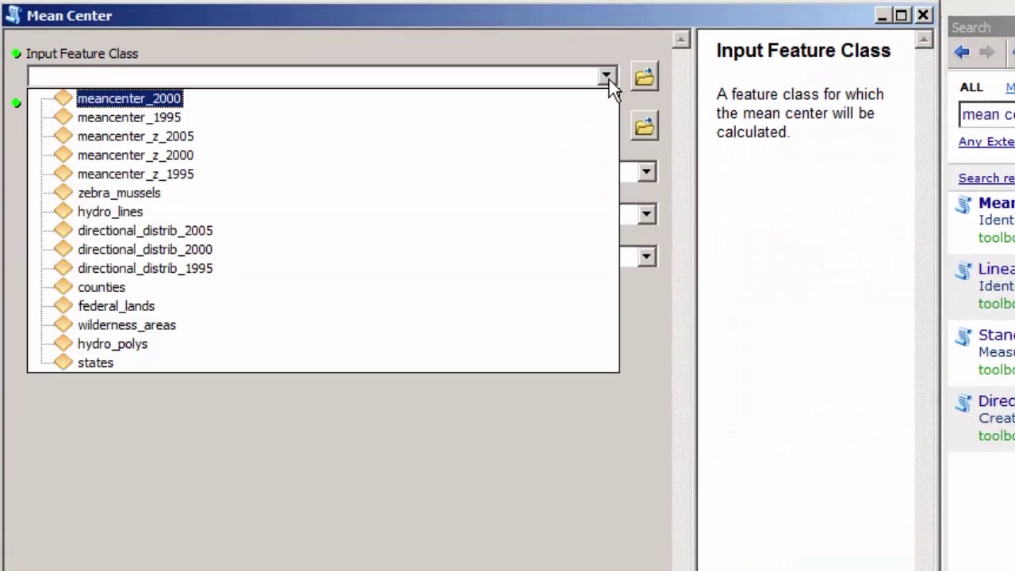
pyautogui.click(920, 31)
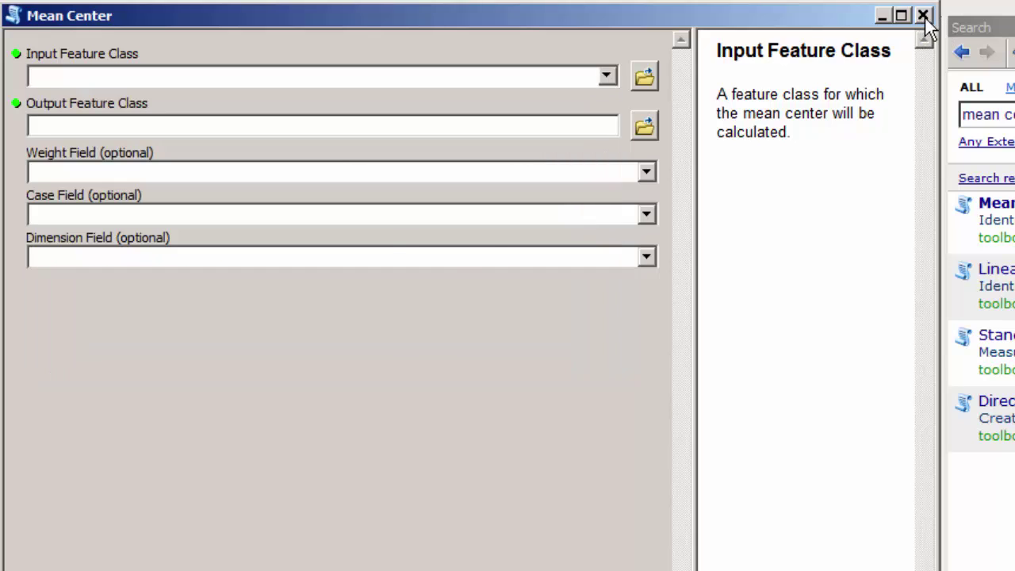
pyautogui.click(923, 16)
# Open the zebra_mussels attribute table and its Select By Attributes dialog.
pyautogui.rightClick(4, 402)
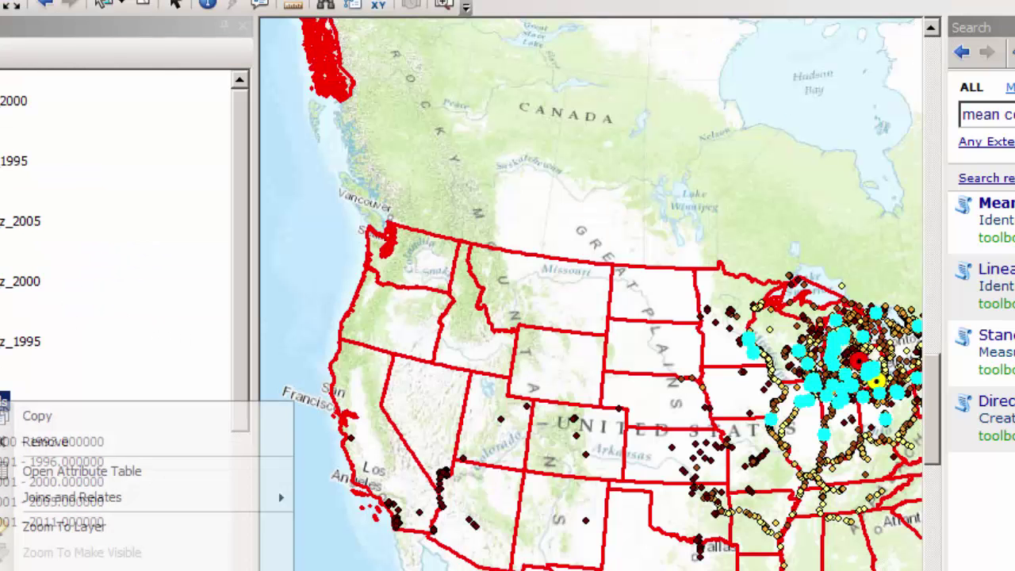
pyautogui.click(75, 473)
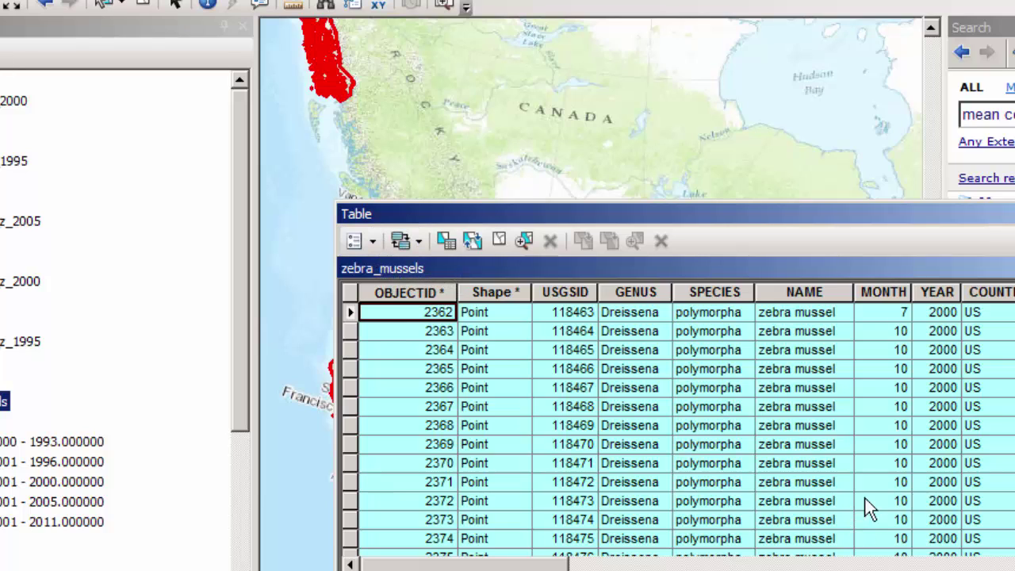
pyautogui.click(373, 242)
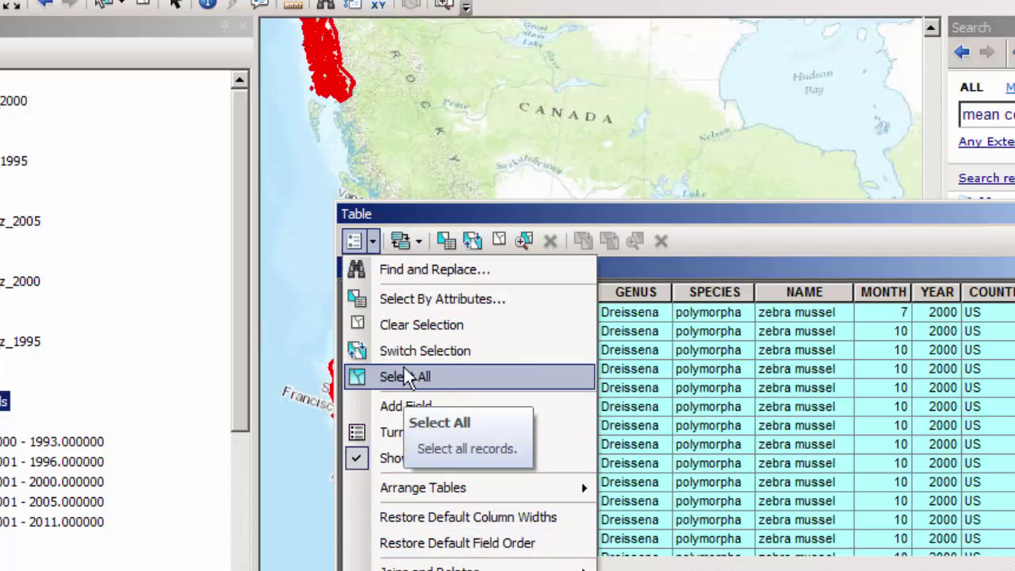
pyautogui.click(410, 300)
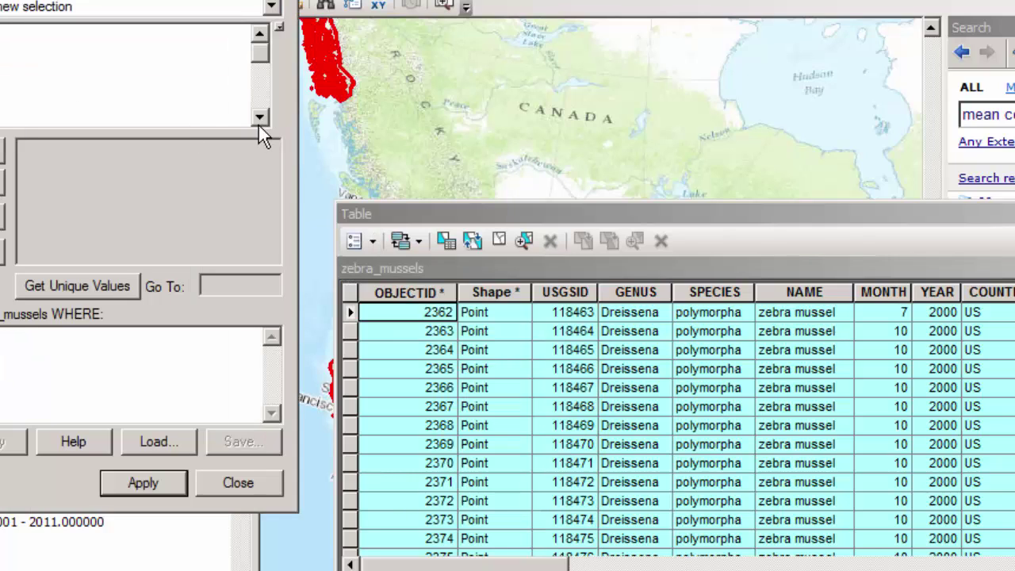
# Apply the query YEAR = 2005 to select the 2005 sightings.
pyautogui.click(258, 119)
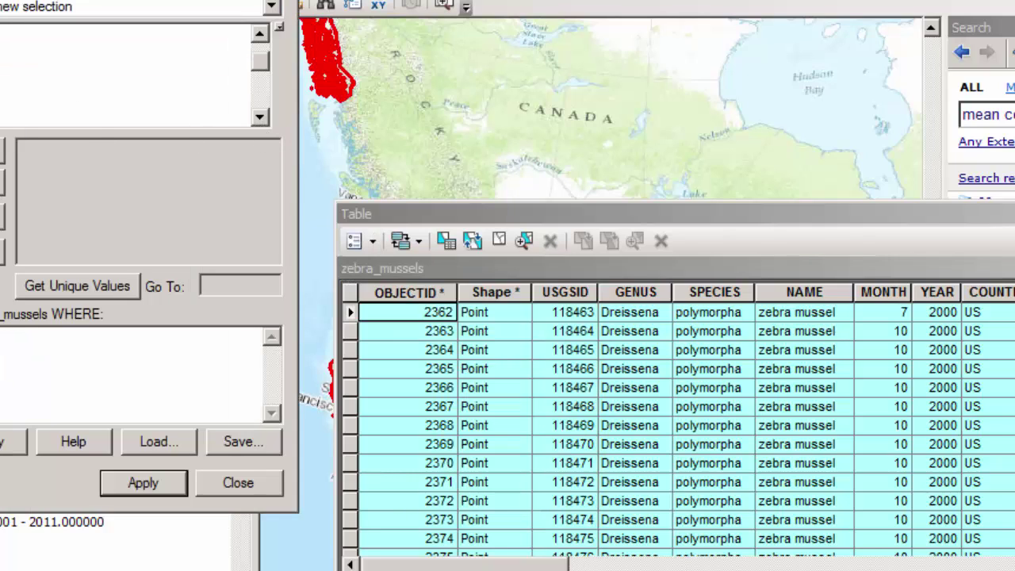
pyautogui.click(77, 285)
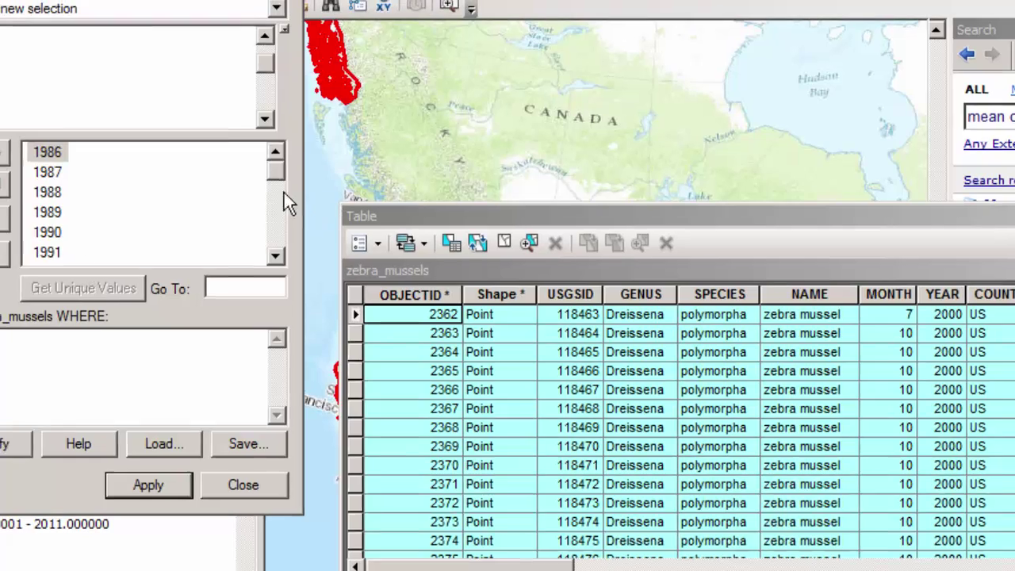
pyautogui.scroll(-1, 277, 196)
pyautogui.moveTo(354, 221); pyautogui.dragTo(352, 255)
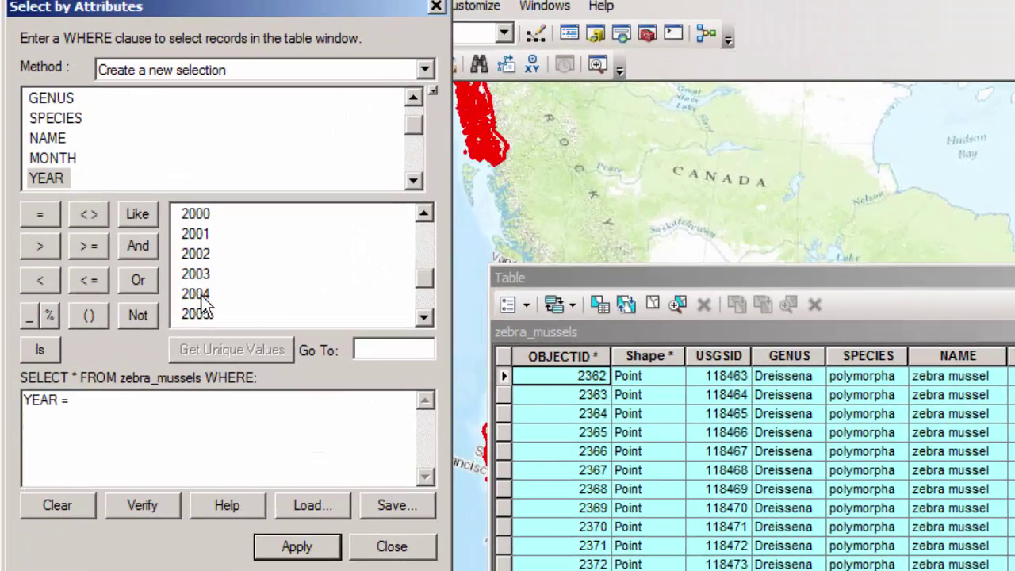
pyautogui.click(124, 285)
pyautogui.doubleClick(195, 314)
pyautogui.click(298, 546)
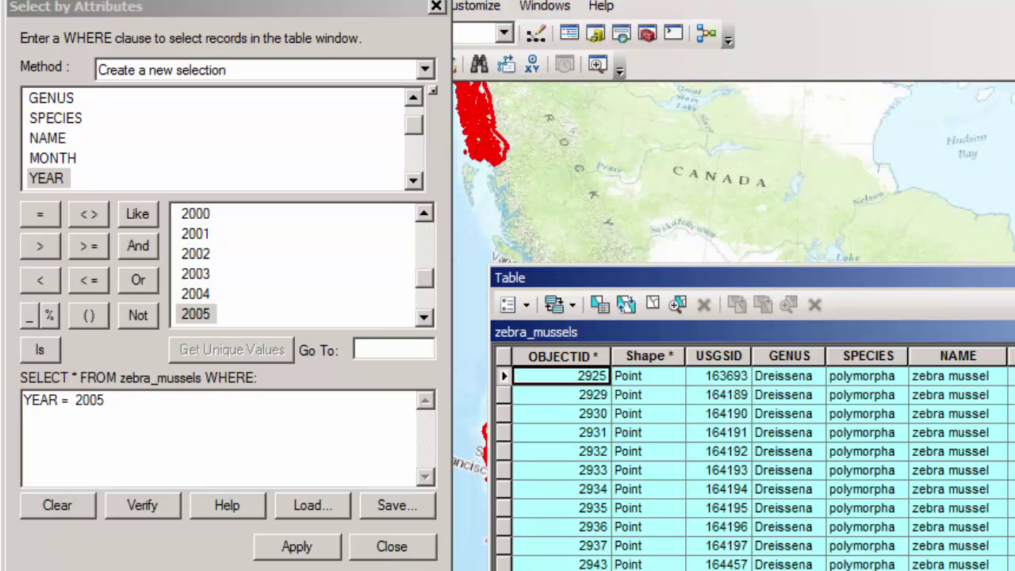
pyautogui.click(392, 547)
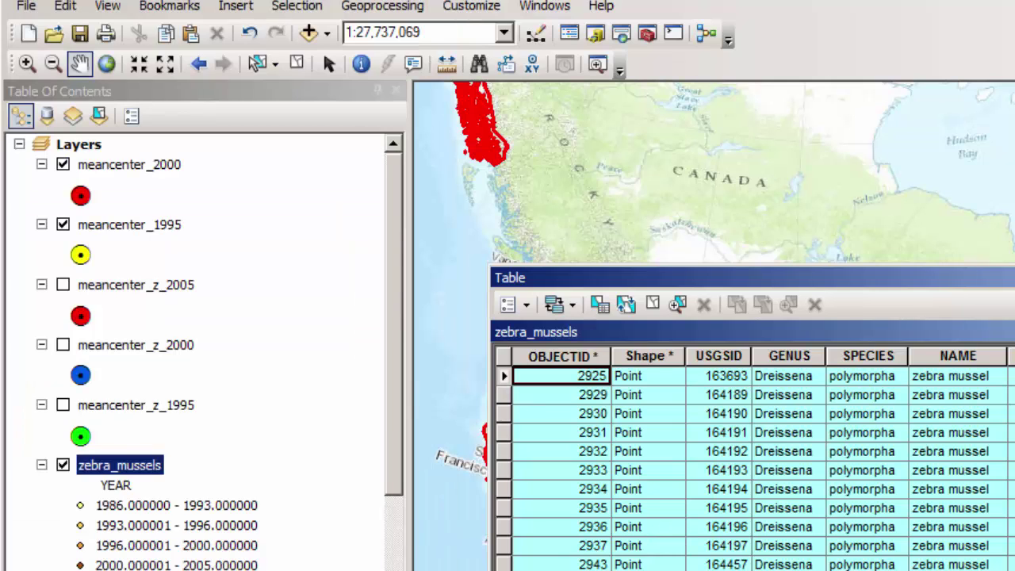
# Close the attribute table and hide the meancenter_1995 and meancenter_2000 layers.
pyautogui.click(442, 366)
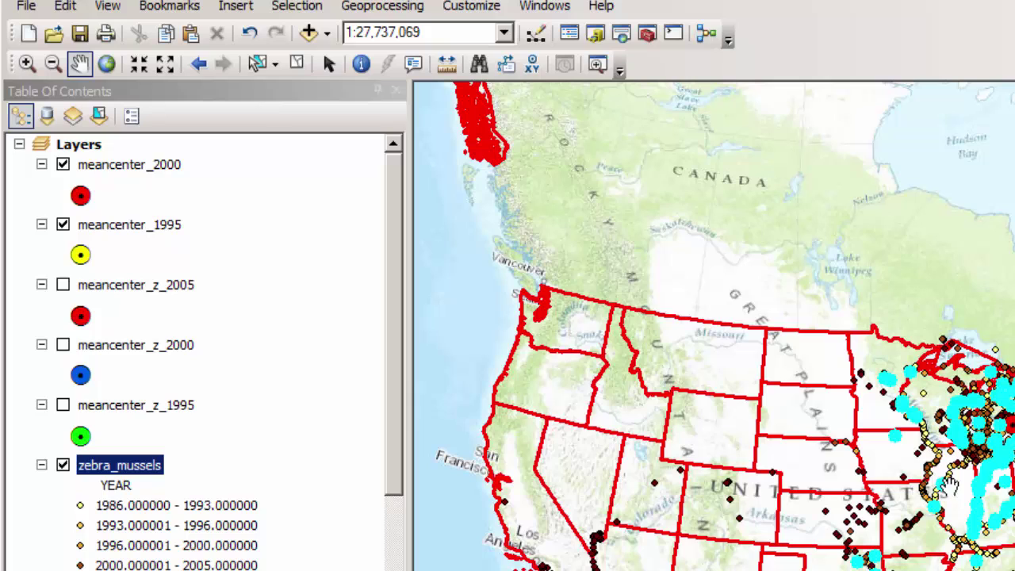
pyautogui.click(62, 224)
pyautogui.click(63, 164)
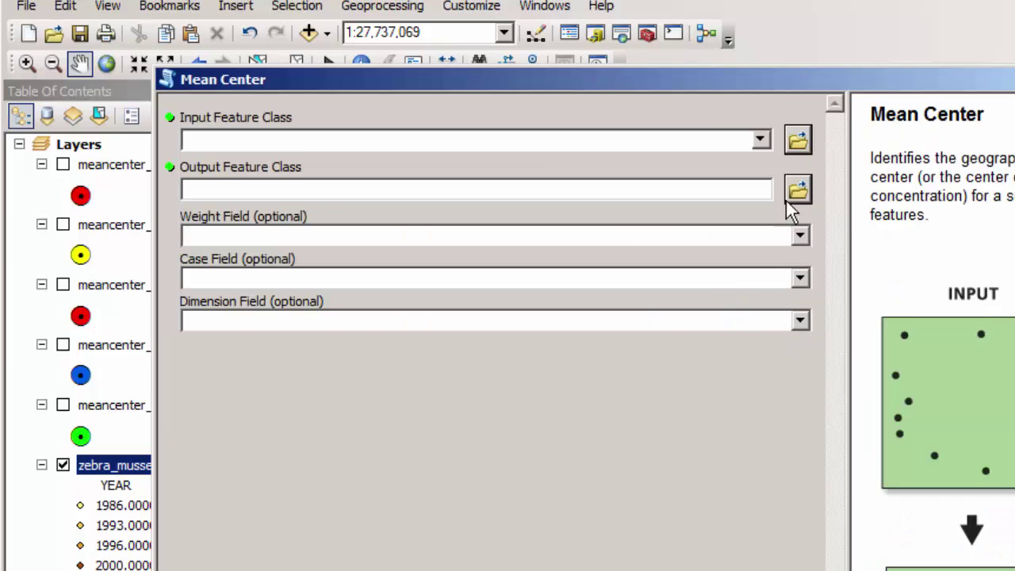
# Set Mean Center's input to zebra_mussels and output to meancenter_2005 in zebra_mussels_study.gdb.
pyautogui.click(760, 140)
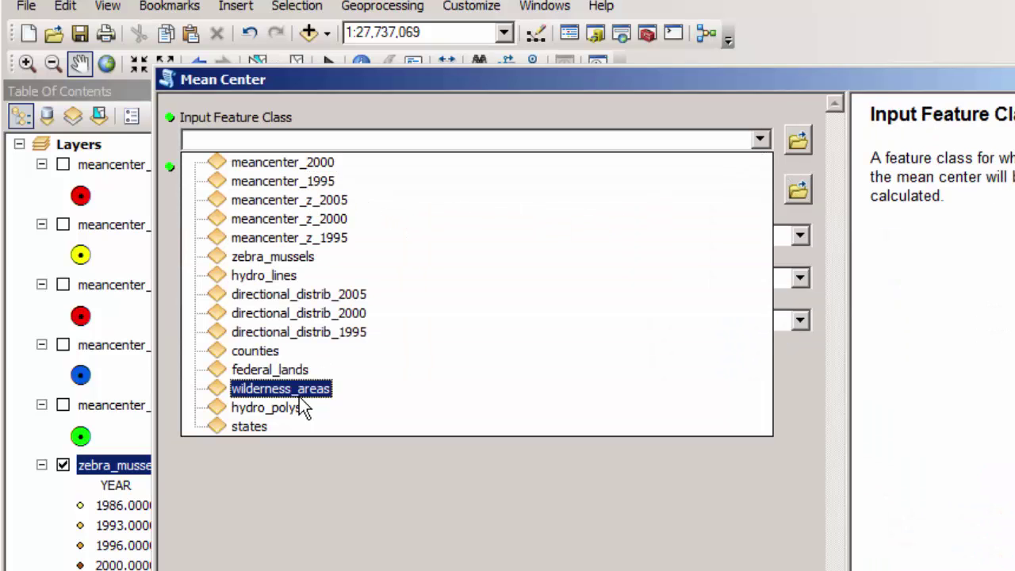
pyautogui.click(274, 257)
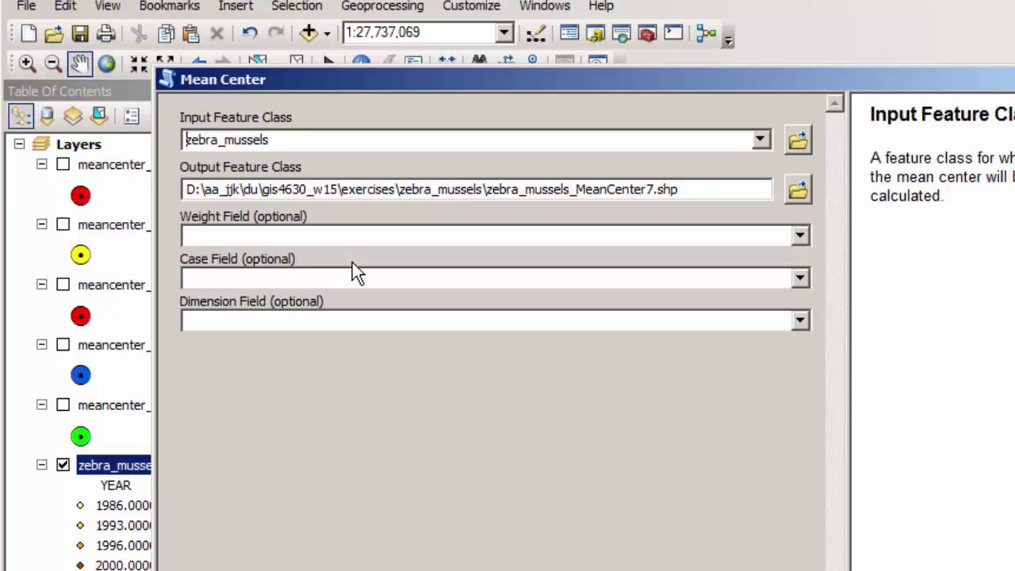
pyautogui.click(797, 192)
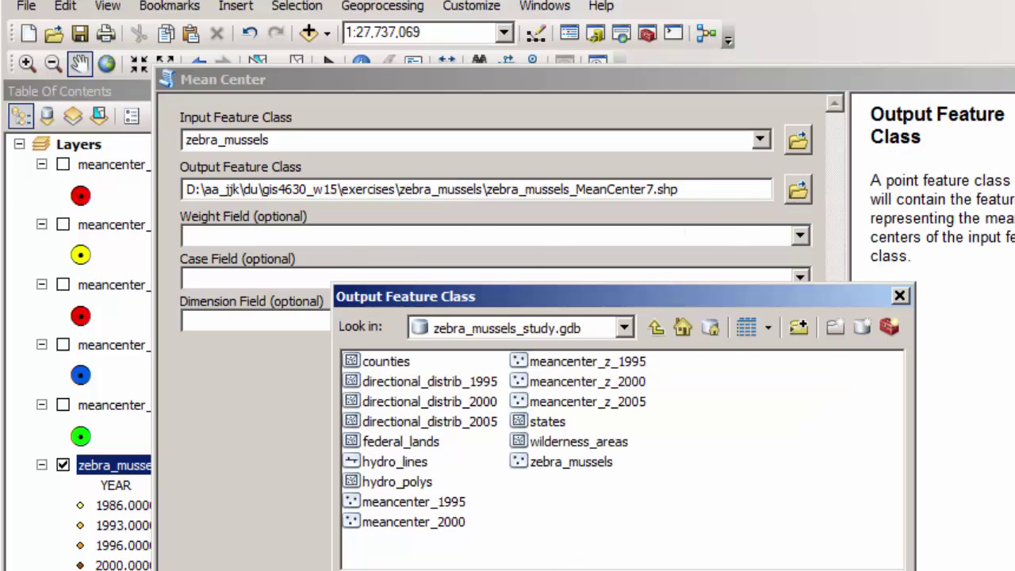
pyautogui.write('mean')
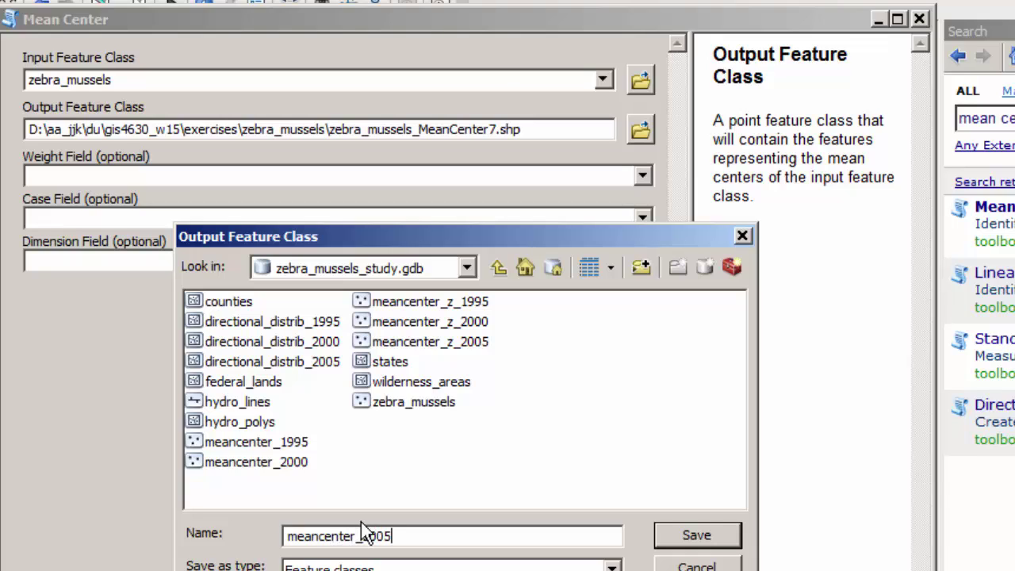
pyautogui.write('center_2005')
pyautogui.click(724, 541)
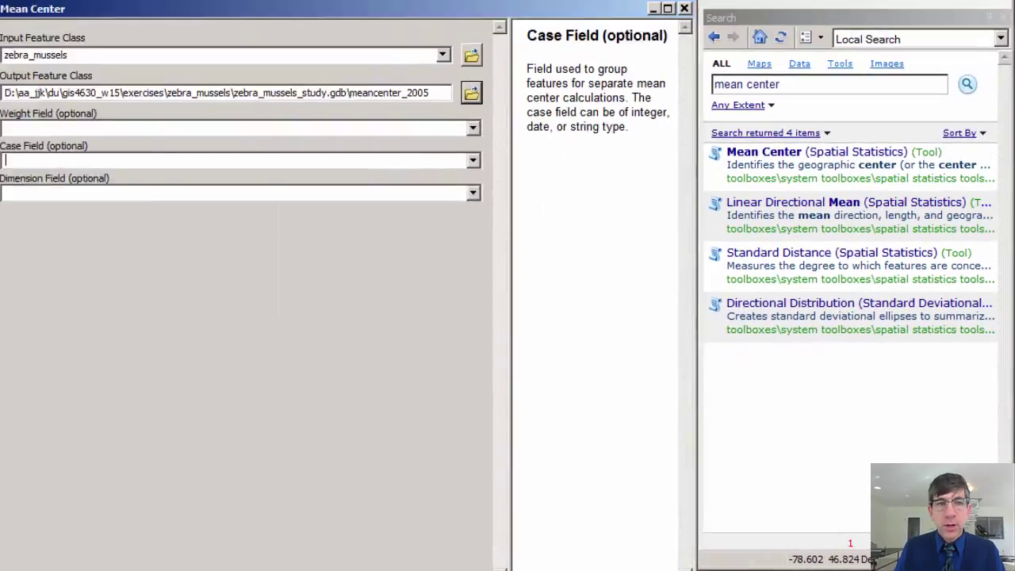
# Run Mean Center, hide zebra_mussels, symbolize meancenter_2005 as a blue Circle 3, then hide it.
pyautogui.press('Return')
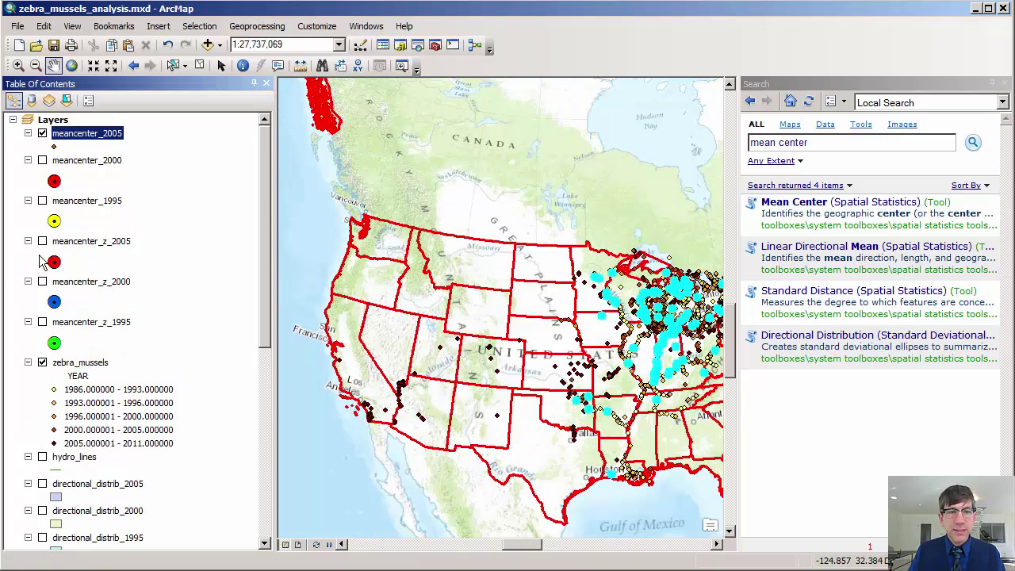
pyautogui.click(42, 362)
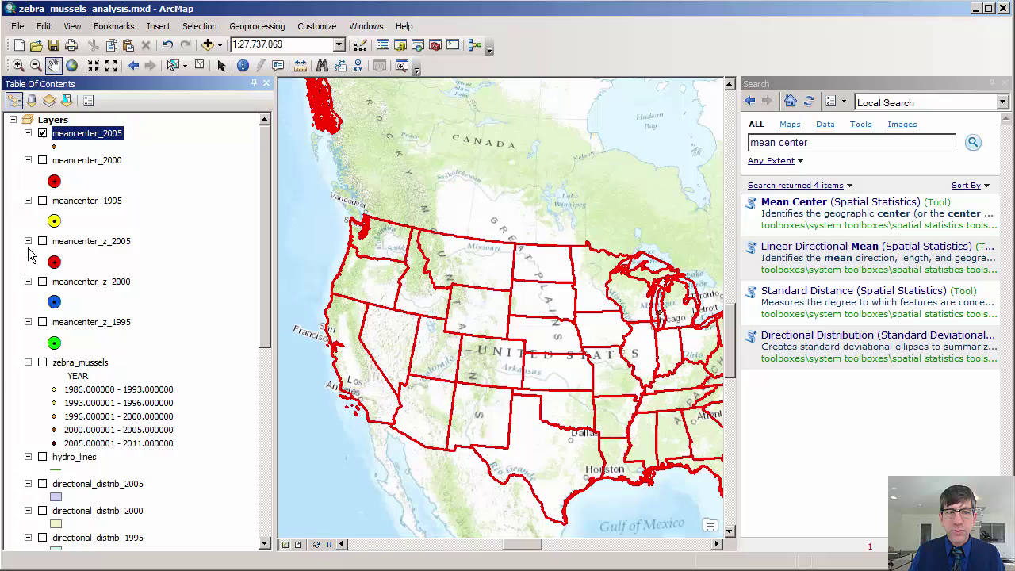
pyautogui.click(54, 147)
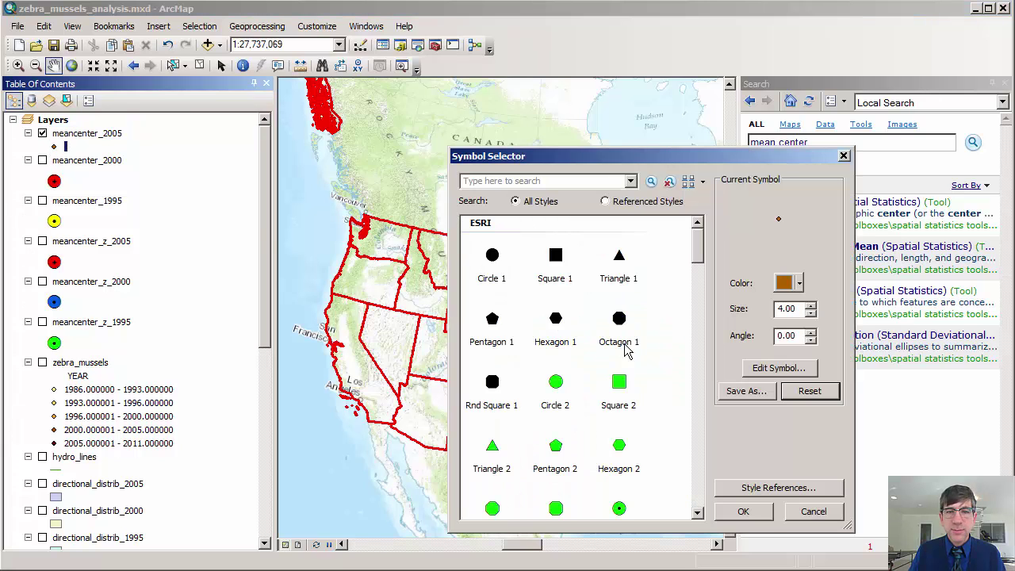
pyautogui.click(618, 509)
pyautogui.click(800, 284)
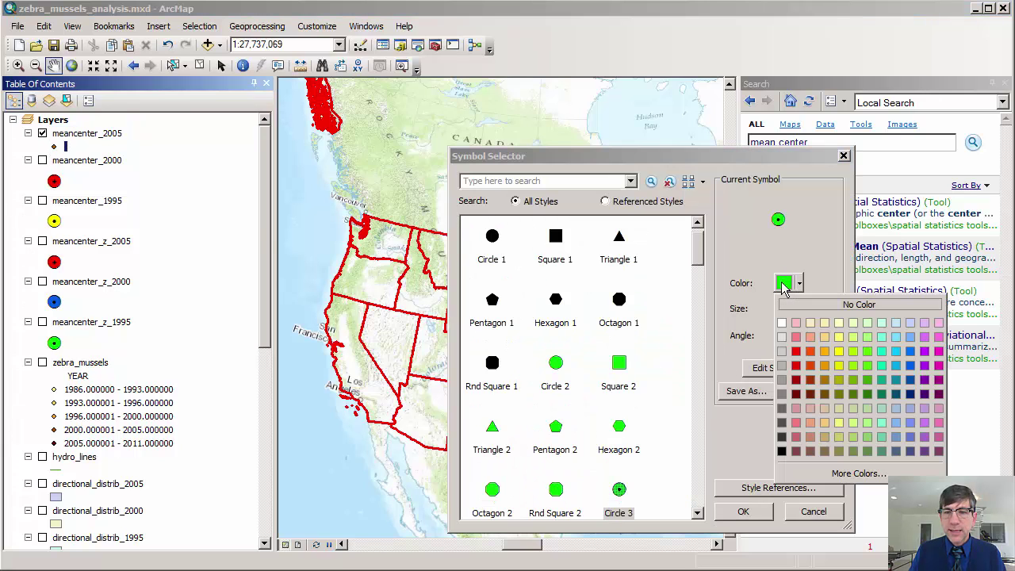
pyautogui.click(910, 365)
pyautogui.click(743, 511)
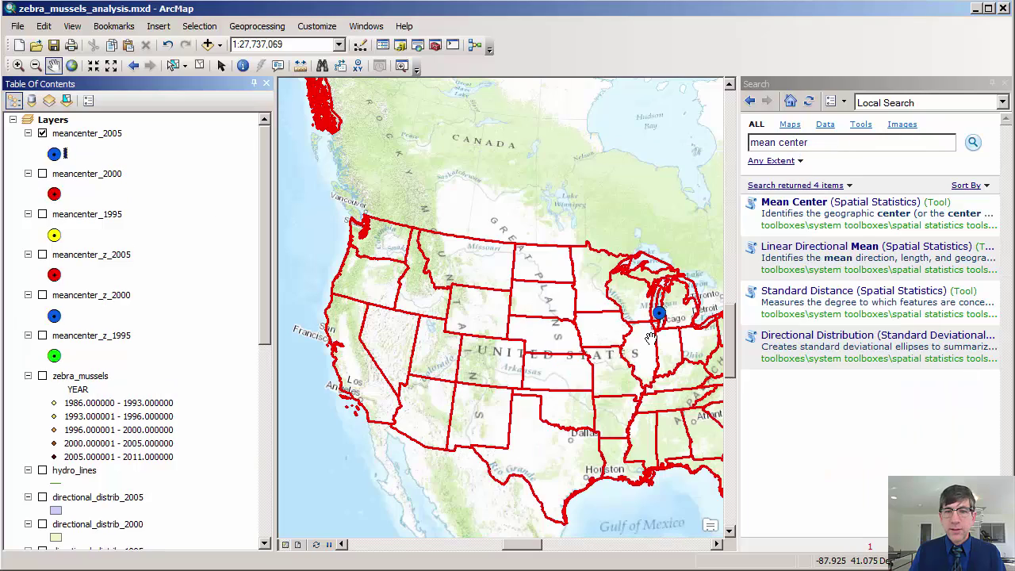
pyautogui.click(42, 134)
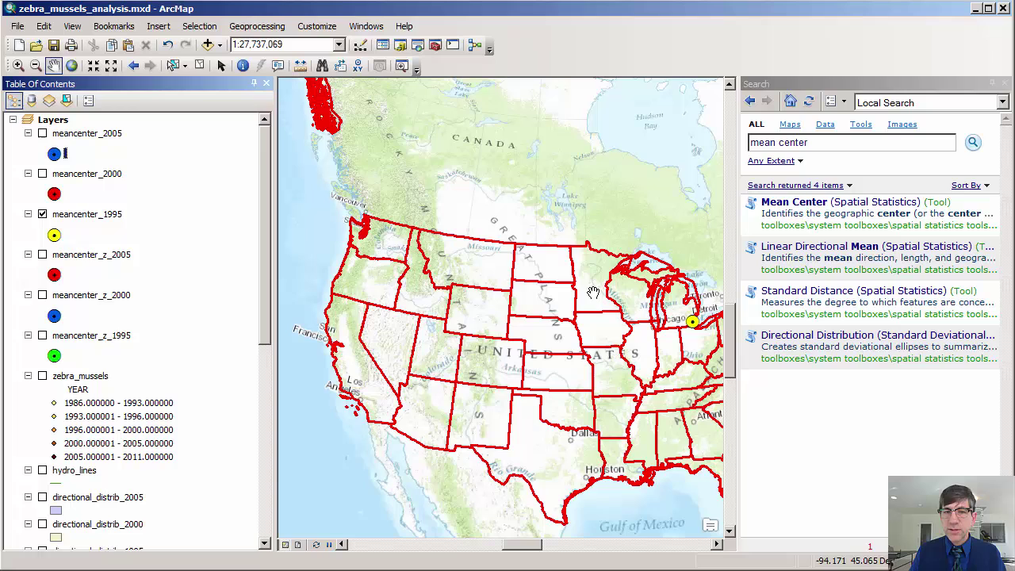
pyautogui.click(18, 65)
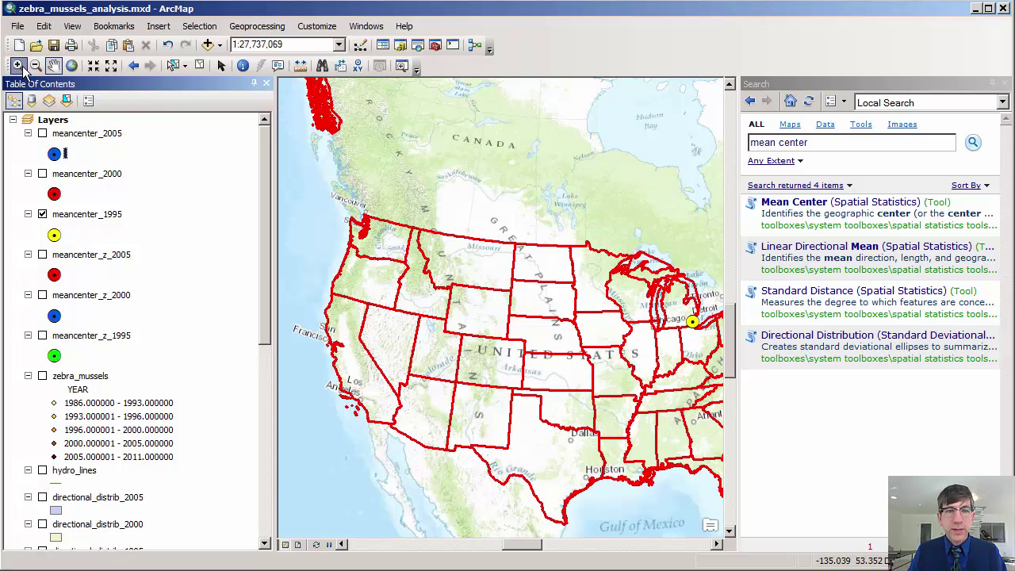
# Zoom to the Great Lakes region and turn on the meancenter_2000 and meancenter_2005 layers.
pyautogui.moveTo(586, 241); pyautogui.dragTo(731, 362)
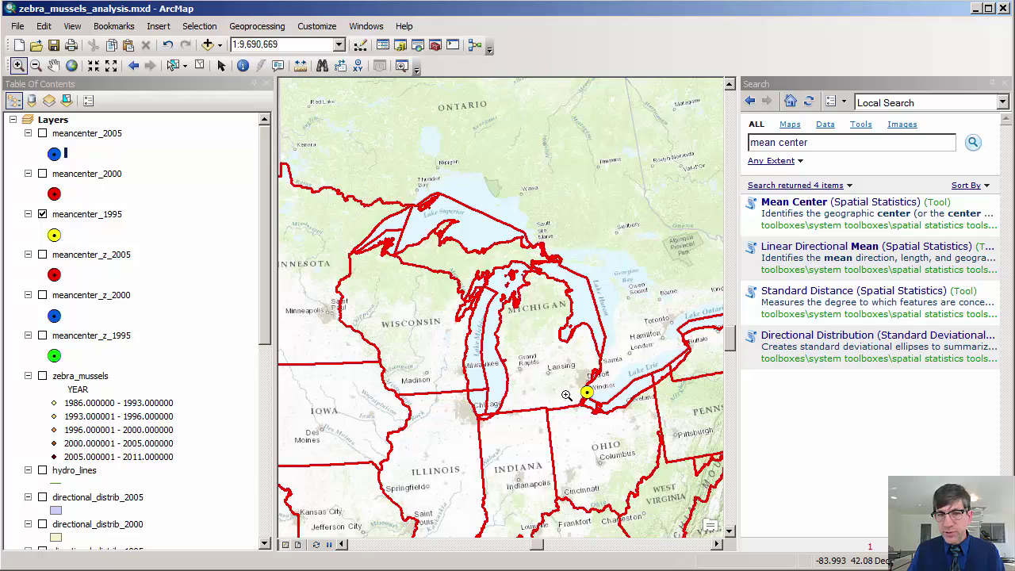
pyautogui.click(42, 174)
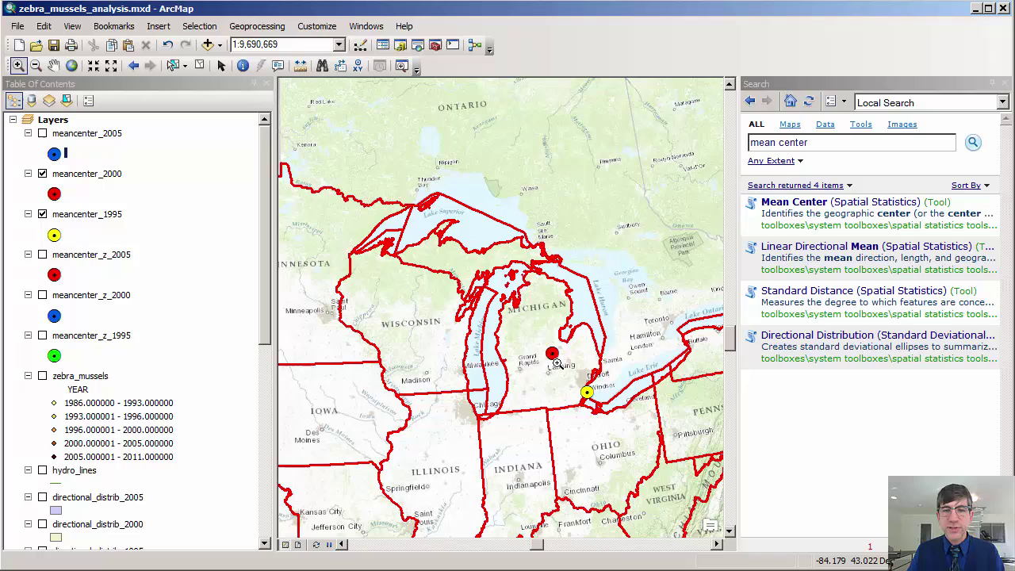
pyautogui.click(43, 133)
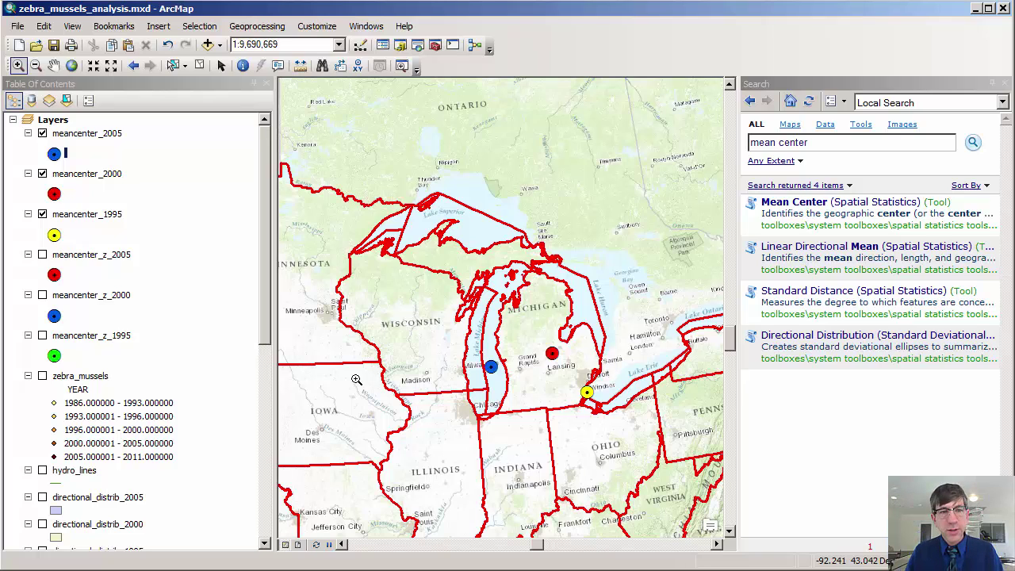
# Toggle the directional_distrib_2005, 2000 and 1995 ellipses to compare them, leaving all three visible.
pyautogui.moveTo(272, 349); pyautogui.dragTo(259, 391)
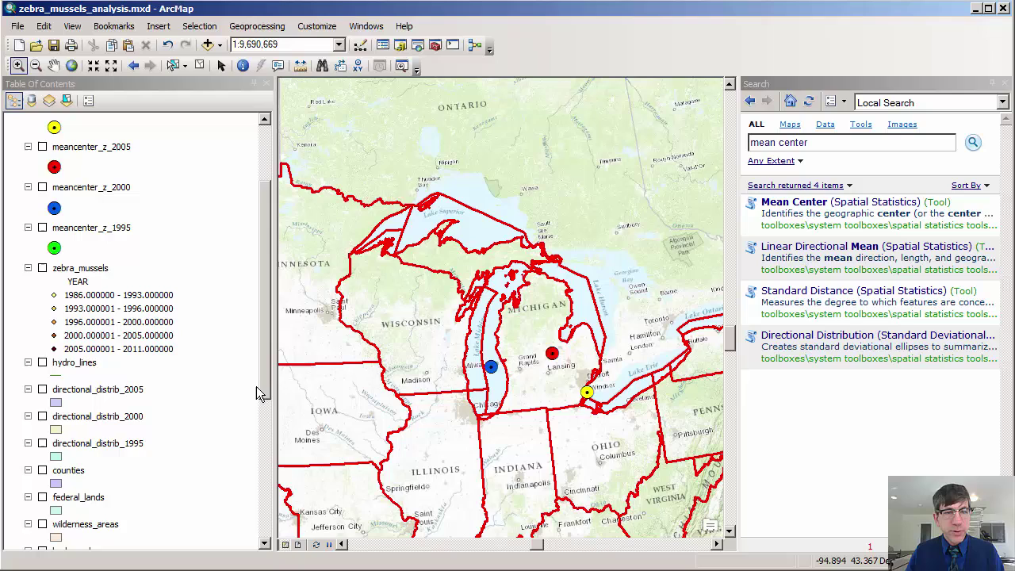
pyautogui.click(42, 390)
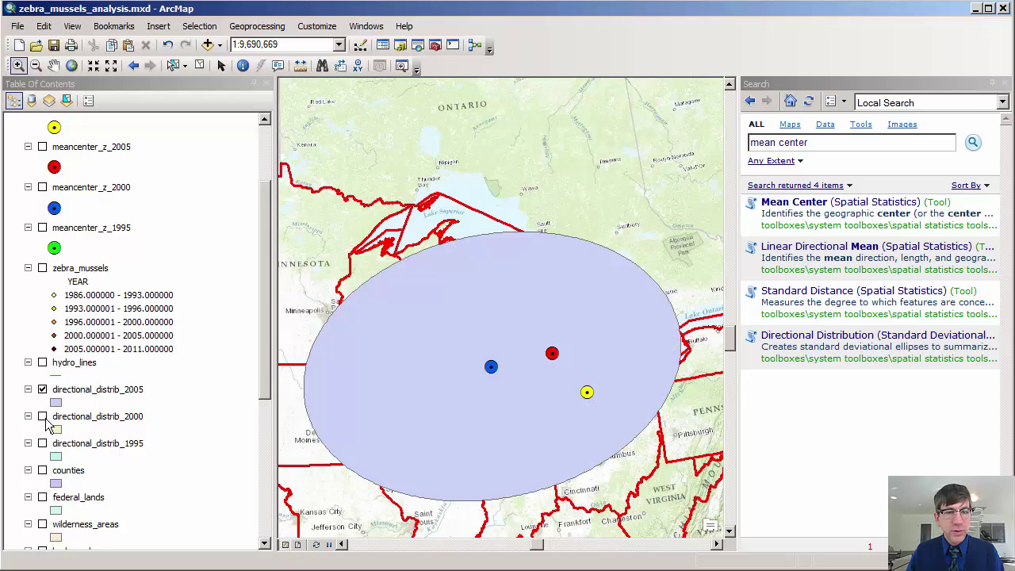
pyautogui.click(43, 416)
pyautogui.click(44, 444)
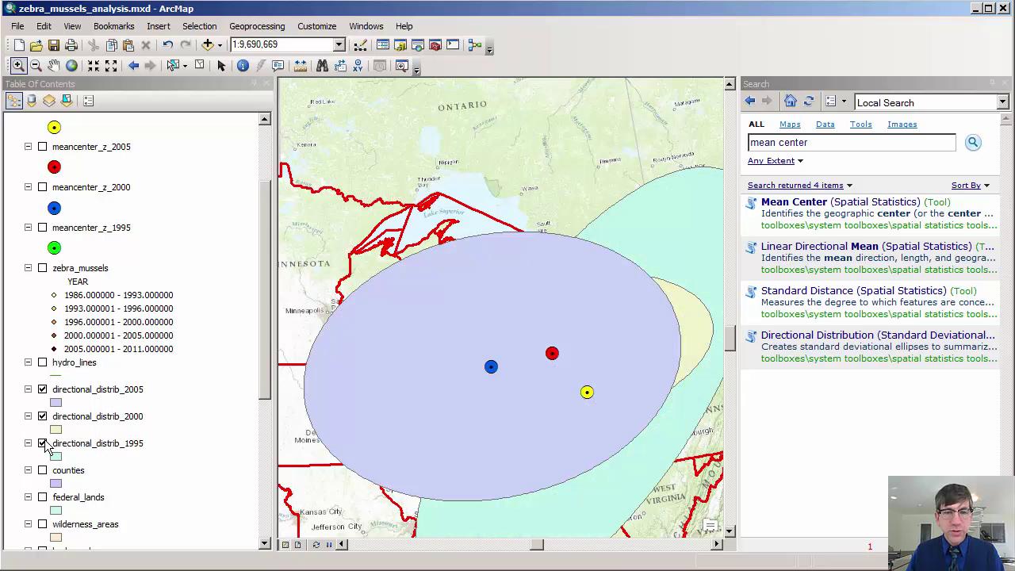
pyautogui.click(43, 390)
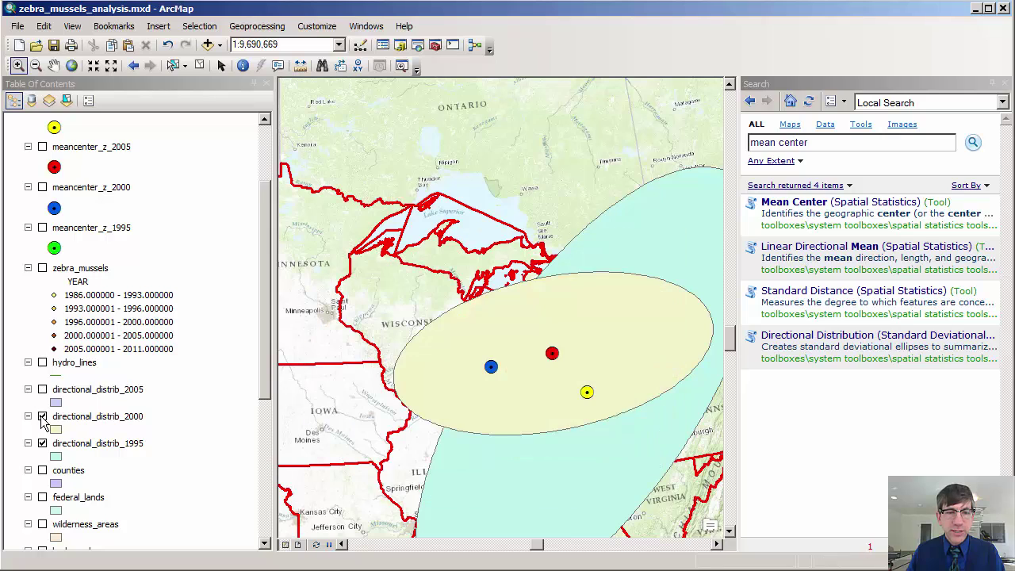
pyautogui.click(43, 417)
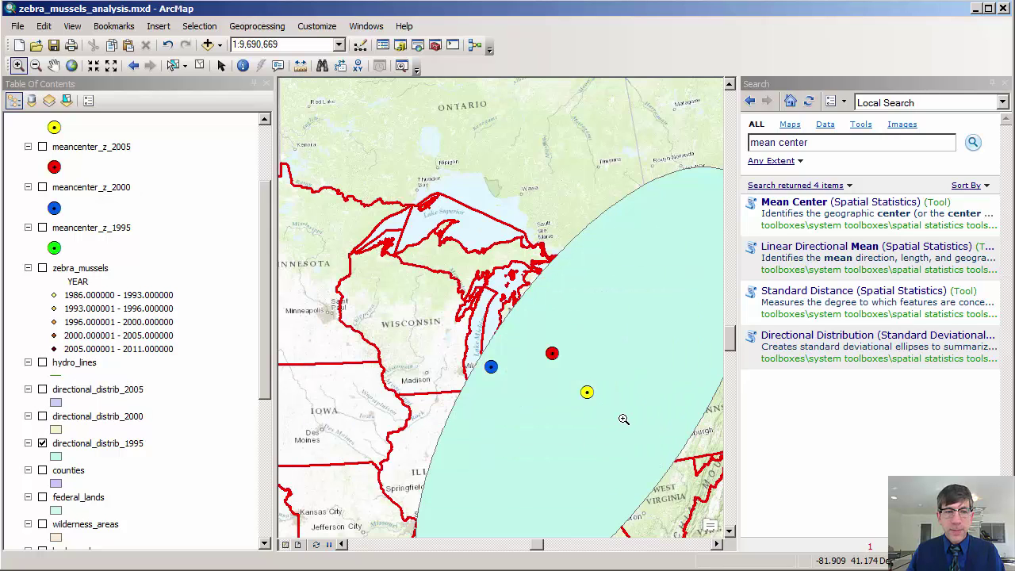
pyautogui.scroll(-1, 732, 347)
pyautogui.scroll(-5, 731, 346)
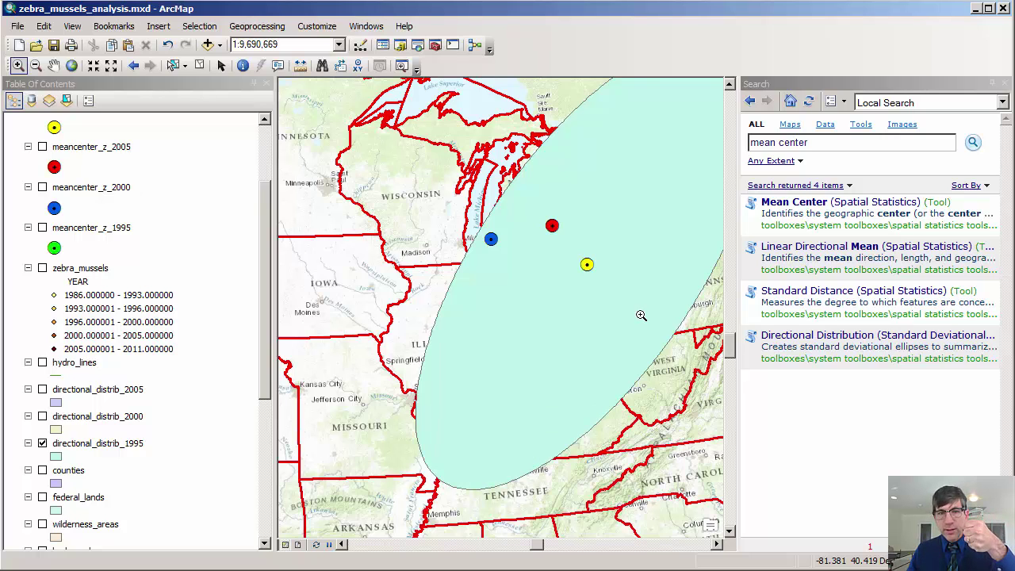
pyautogui.scroll(4, 732, 341)
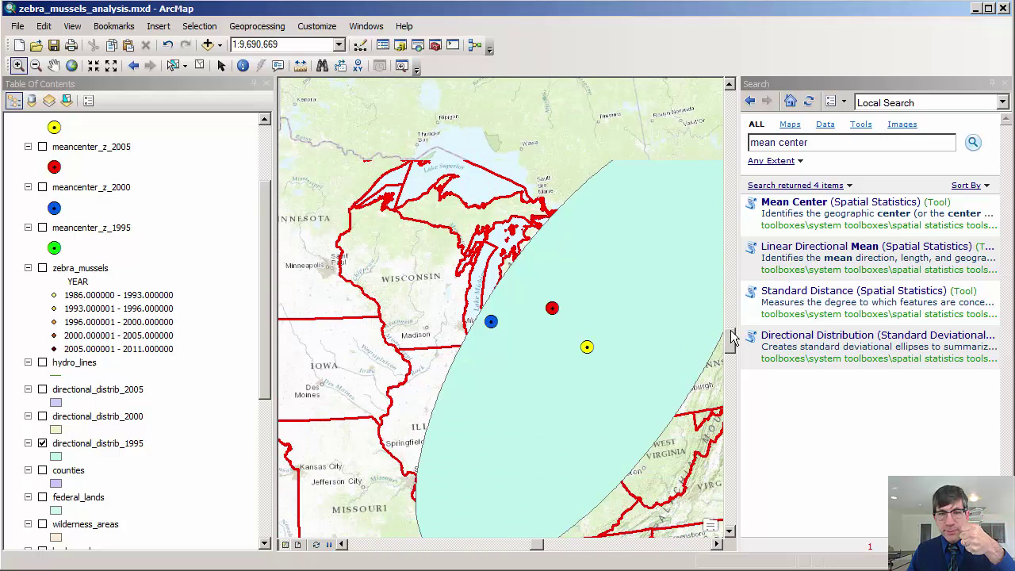
pyautogui.click(43, 416)
pyautogui.click(43, 416)
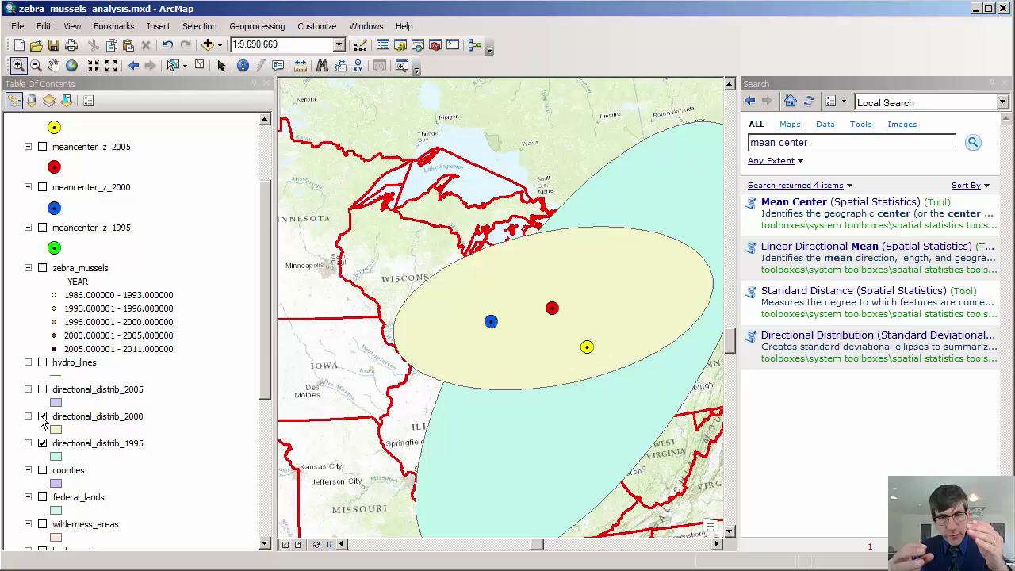
pyautogui.click(42, 390)
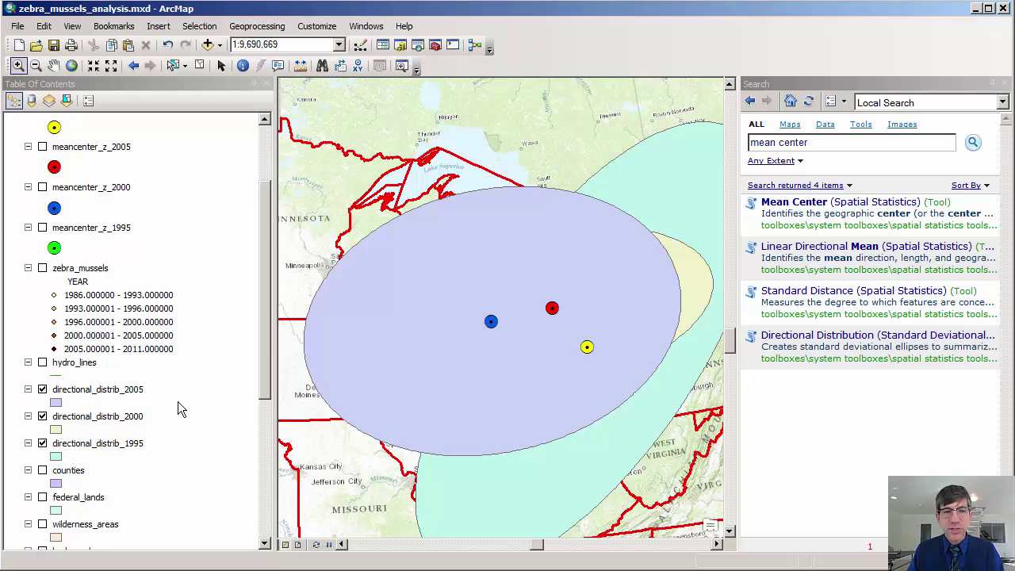
# Set the directional_distrib_2005 layer's display transparency to 50% in Layer Properties.
pyautogui.click(137, 392)
pyautogui.rightClick(136, 395)
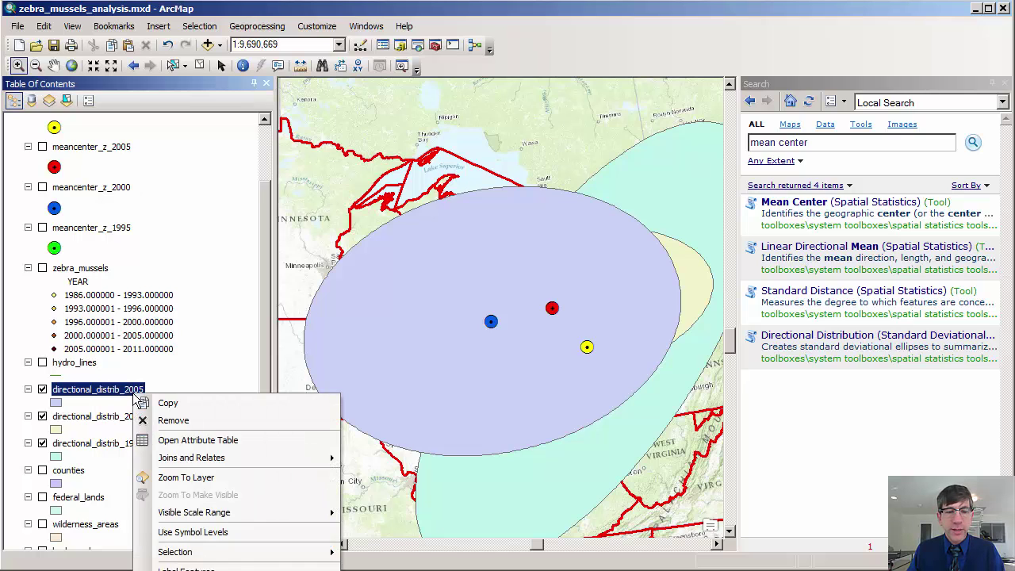
pyautogui.click(190, 570)
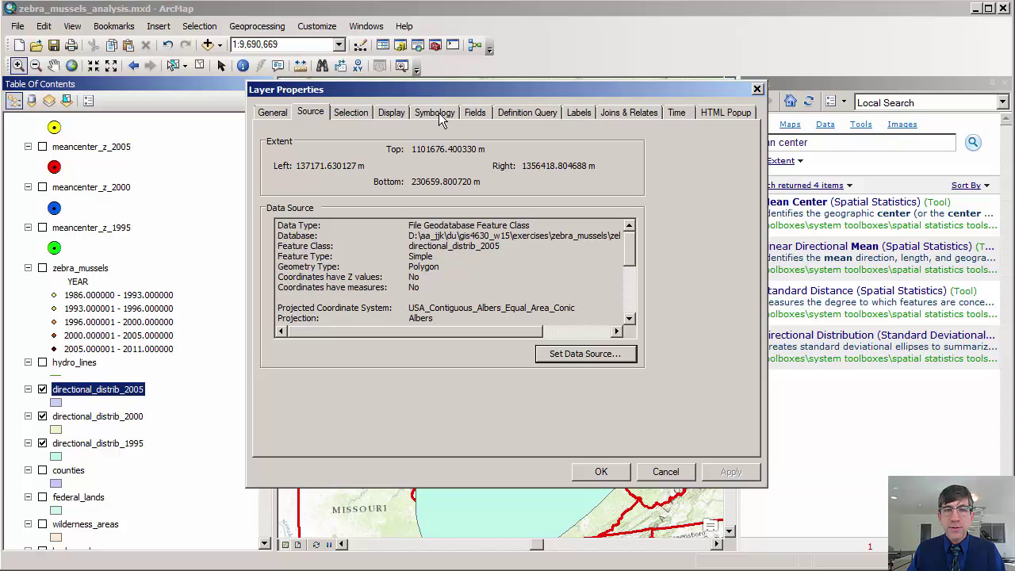
pyautogui.click(435, 114)
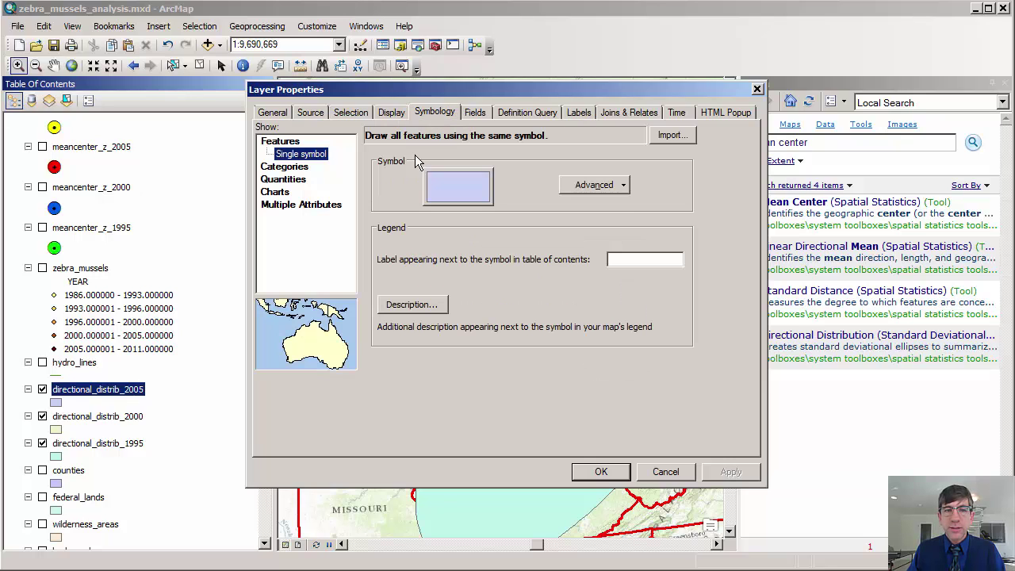
pyautogui.click(392, 113)
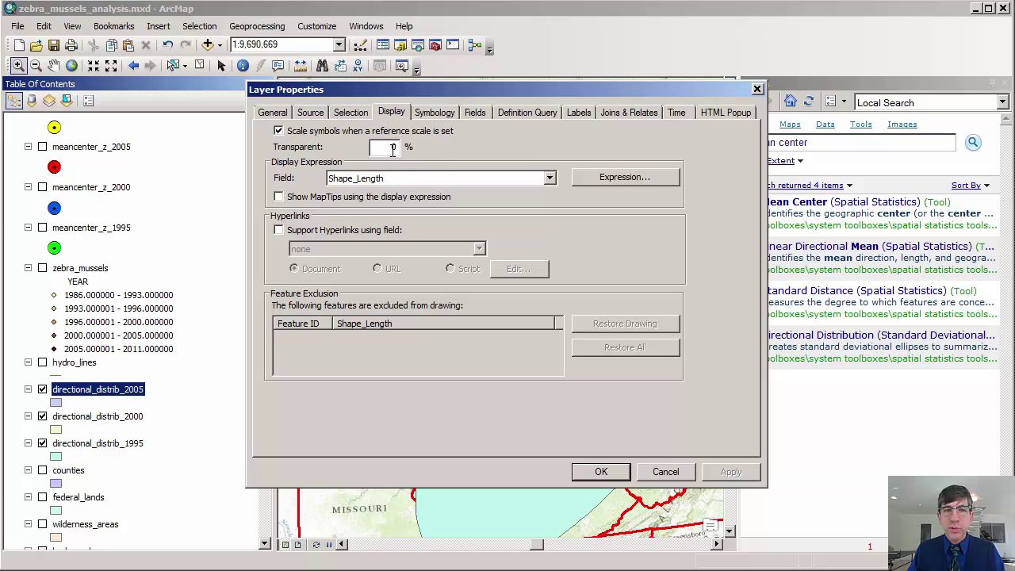
pyautogui.doubleClick(392, 148)
pyautogui.write('50')
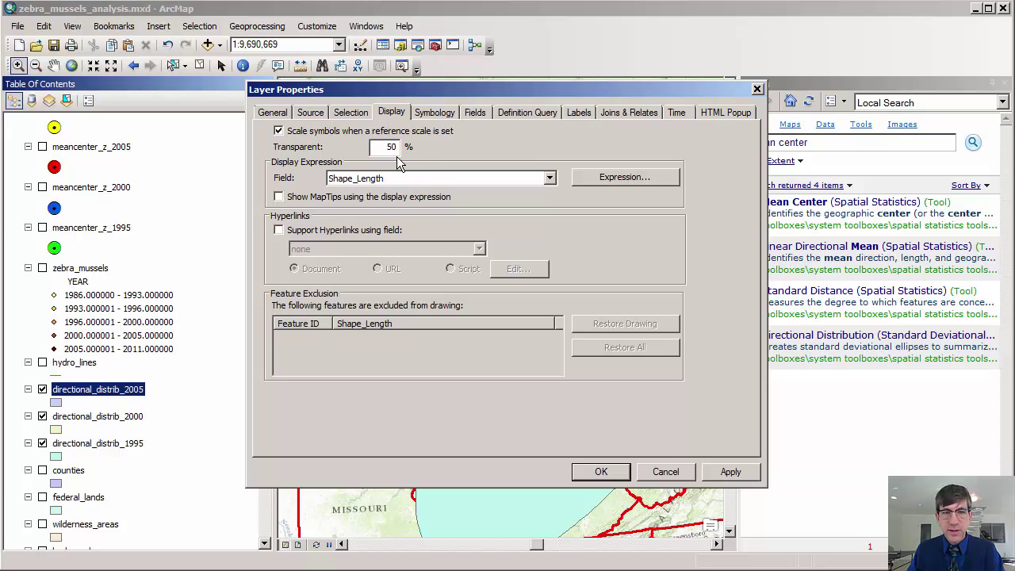
pyautogui.click(602, 472)
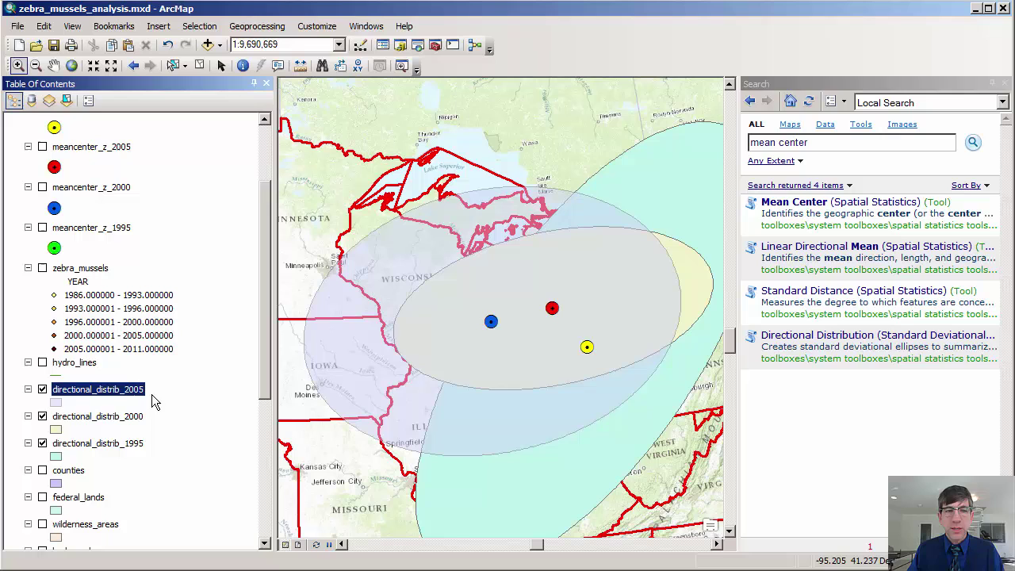
# Hide the directional_distrib_2000 and directional_distrib_1995 ellipse layers.
pyautogui.click(43, 416)
pyautogui.click(43, 443)
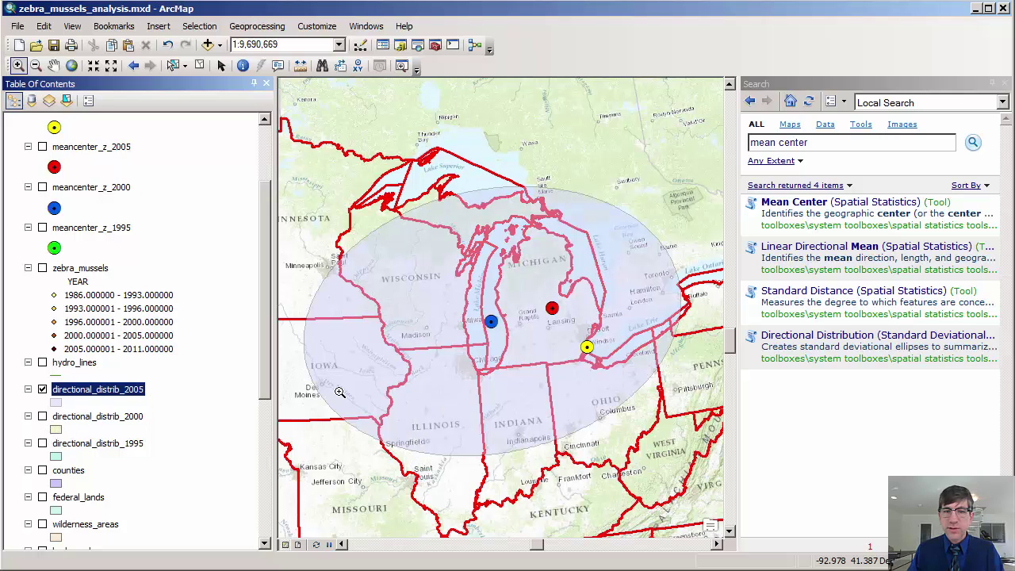